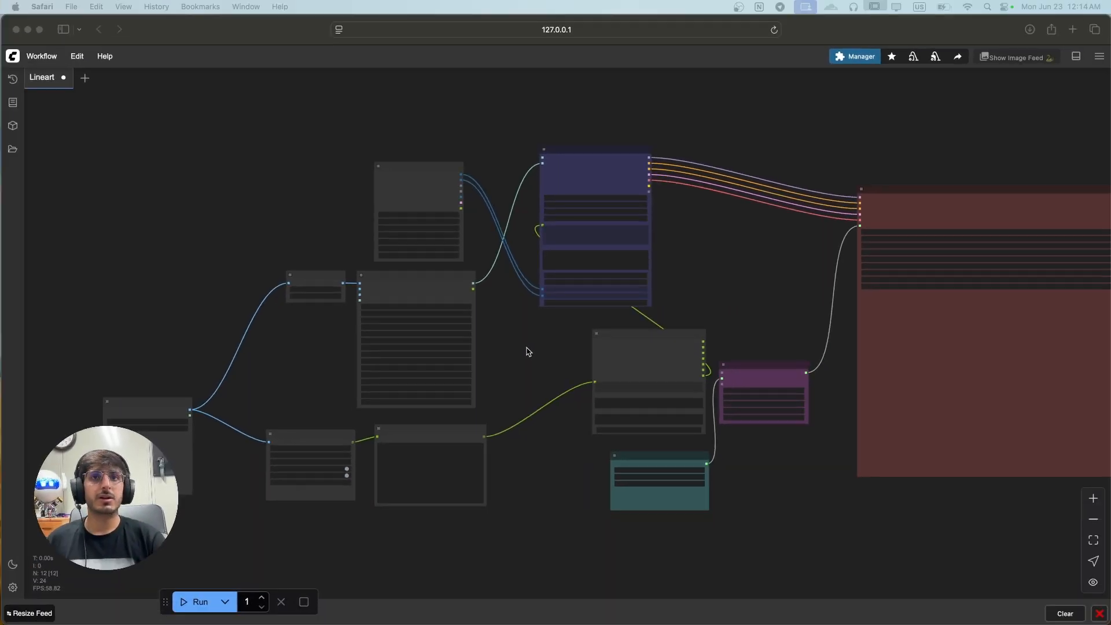
# Examine the Lineart workflow's overall node layout and the Efficient Loader settings, and minimize the browser window
pyautogui.scroll(-2, 512, 388)
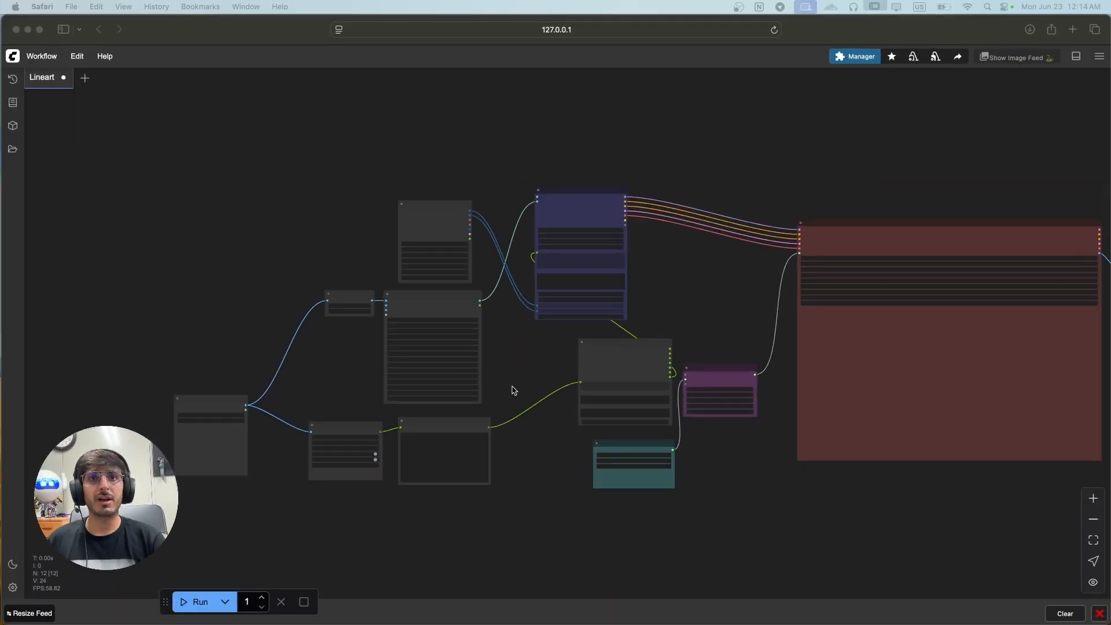
pyautogui.scroll(-2, 513, 387)
pyautogui.moveTo(512, 387); pyautogui.dragTo(375, 340)
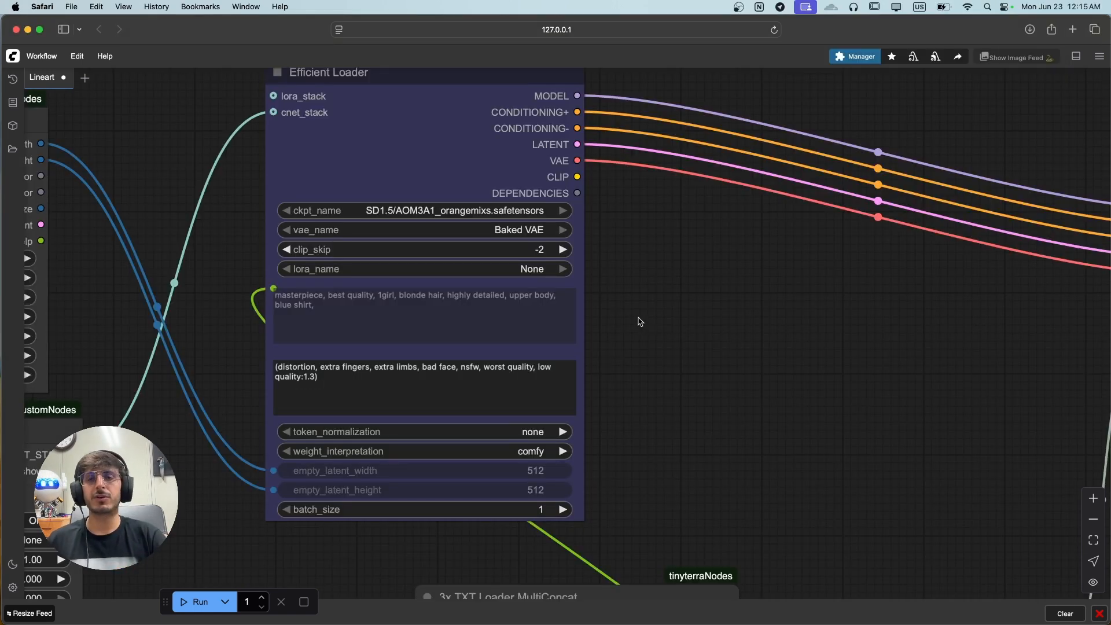
pyautogui.scroll(-2, 640, 321)
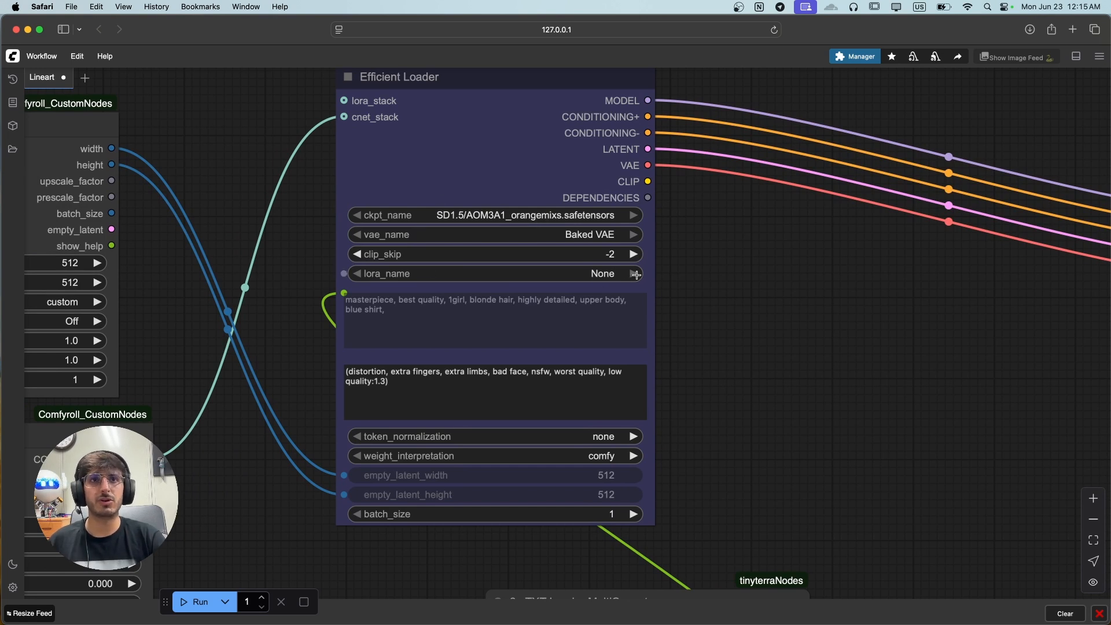
pyautogui.click(526, 274)
pyautogui.scroll(-5, 751, 288)
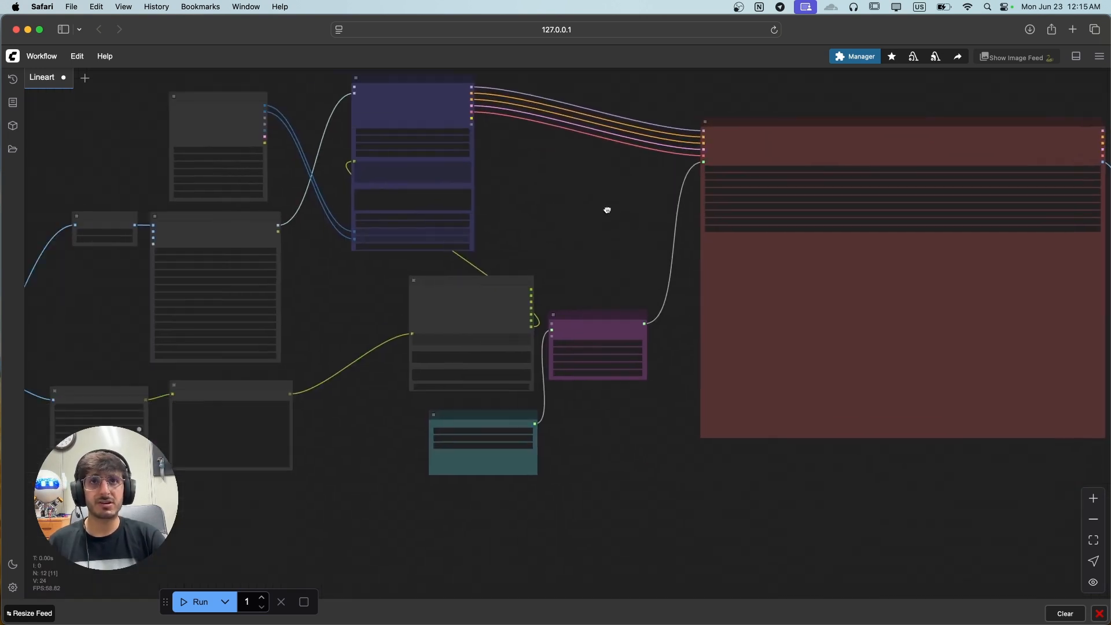
pyautogui.scroll(-3, 591, 247)
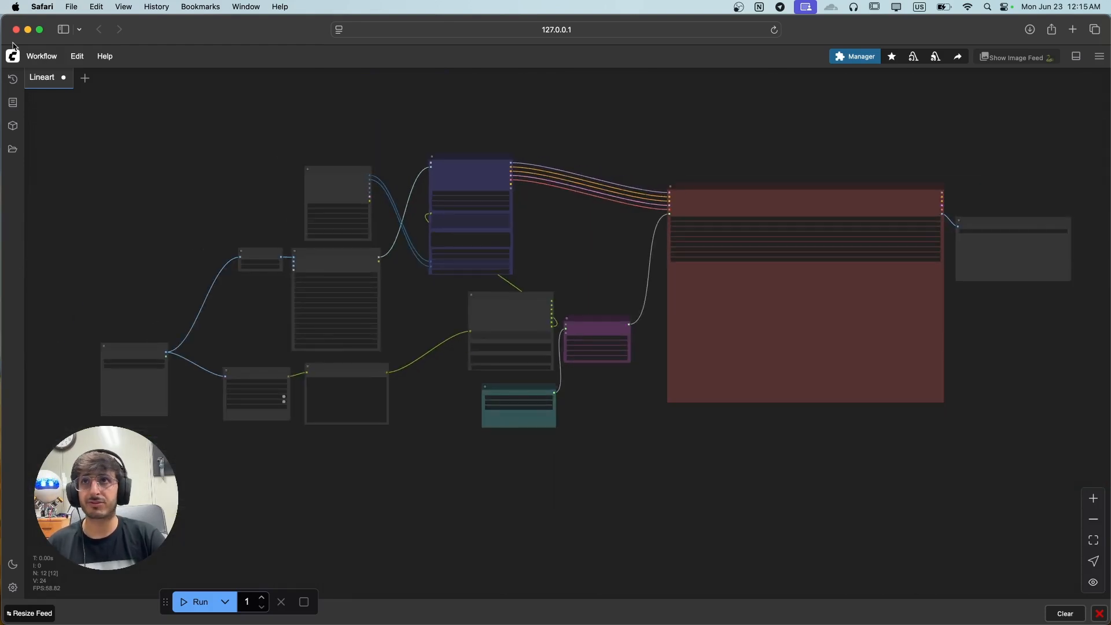
pyautogui.click(28, 30)
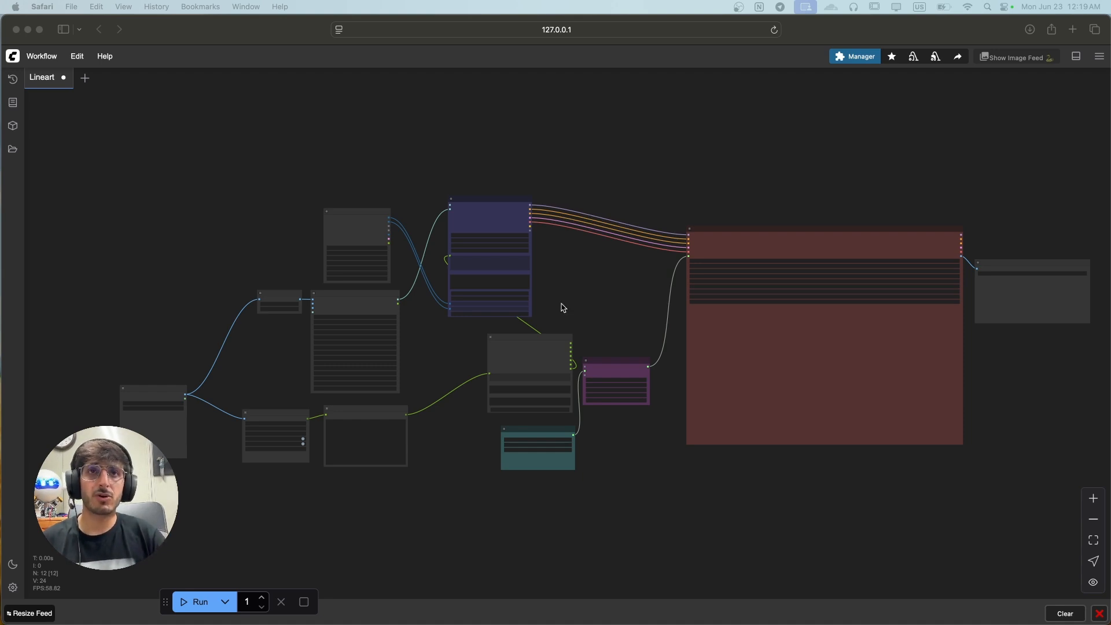
pyautogui.moveTo(564, 308); pyautogui.dragTo(533, 292)
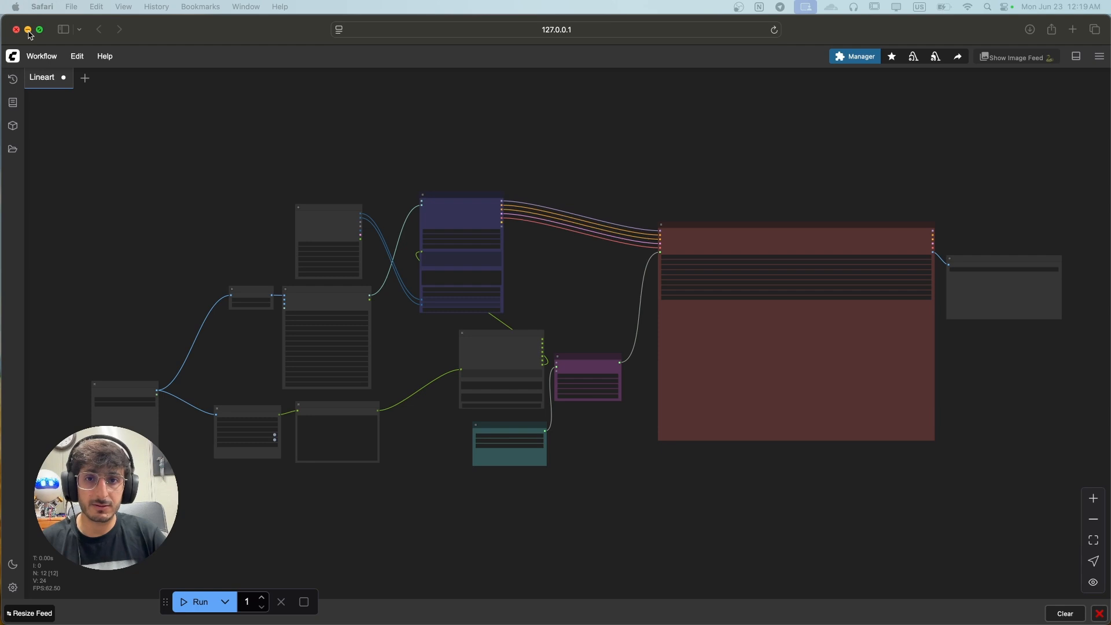
pyautogui.click(28, 31)
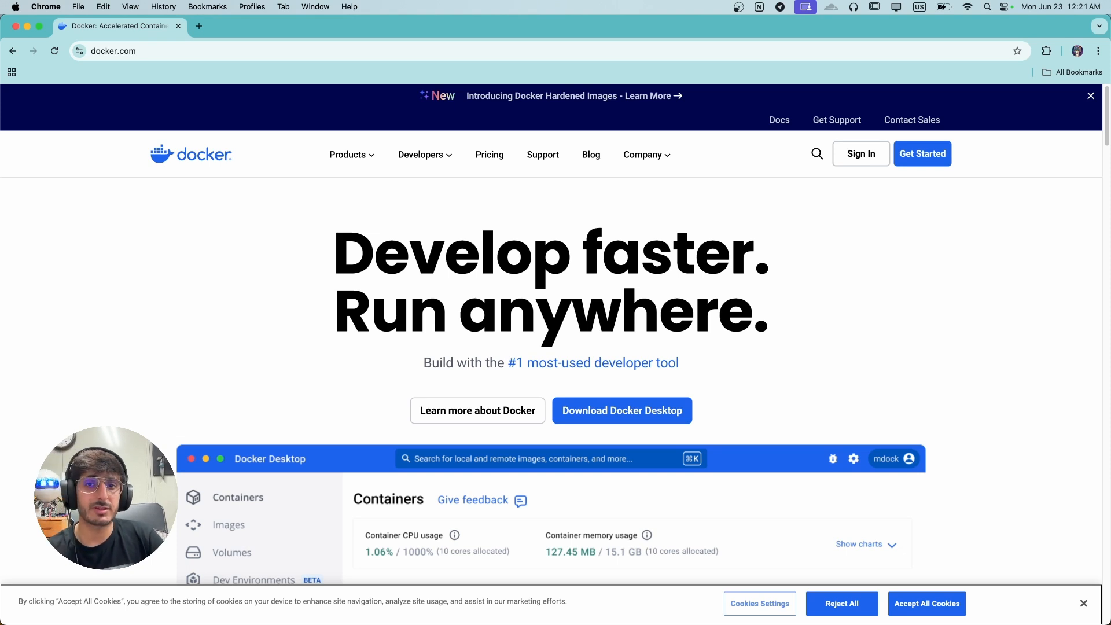
# Look through the Docker Desktop overview on the docker.com homepage in Chrome
pyautogui.scroll(-15, 596, 335)
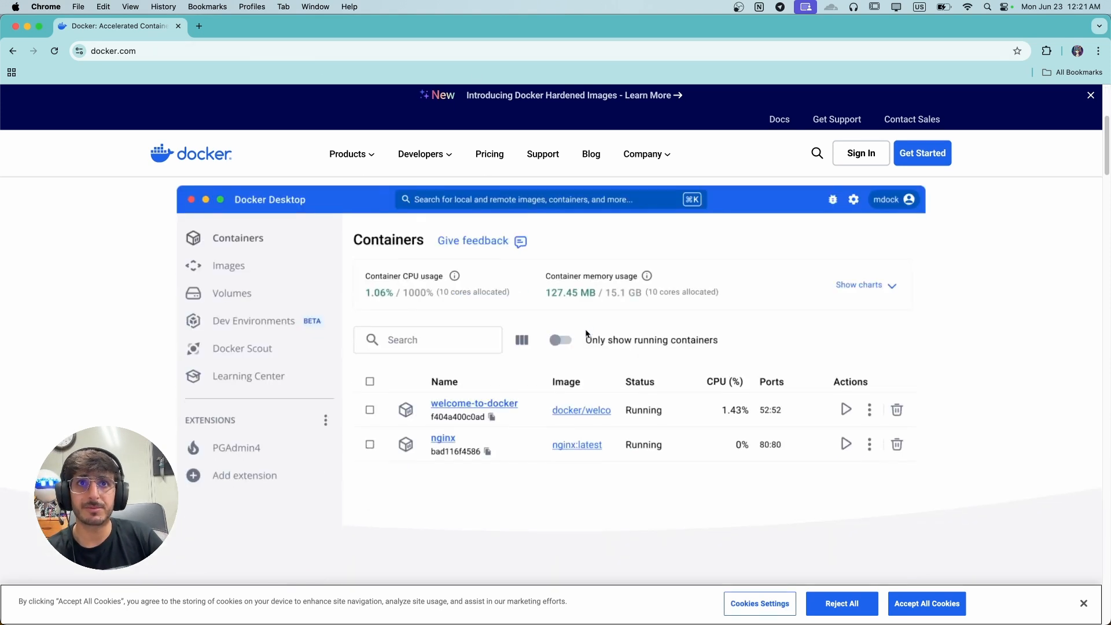
pyautogui.scroll(-10, 610, 375)
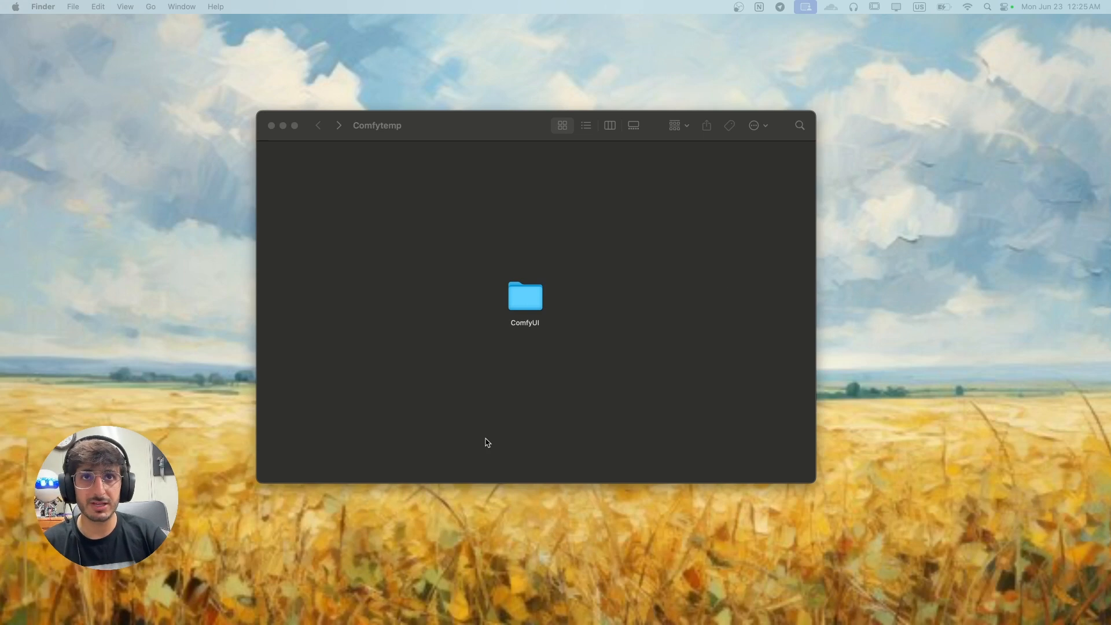
# Open the checkpoints folder inside ComfyUI's models folder in Finder and inspect the meinamix_v12Final.safetensors file
pyautogui.doubleClick(525, 297)
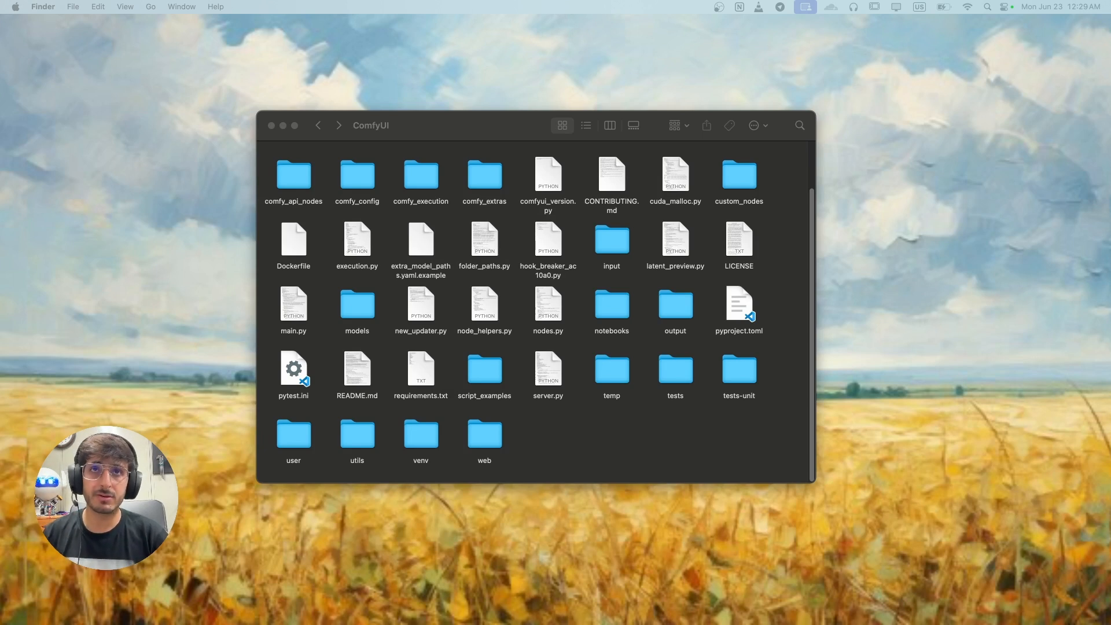
pyautogui.click(357, 307)
pyautogui.doubleClick(357, 306)
pyautogui.doubleClick(293, 165)
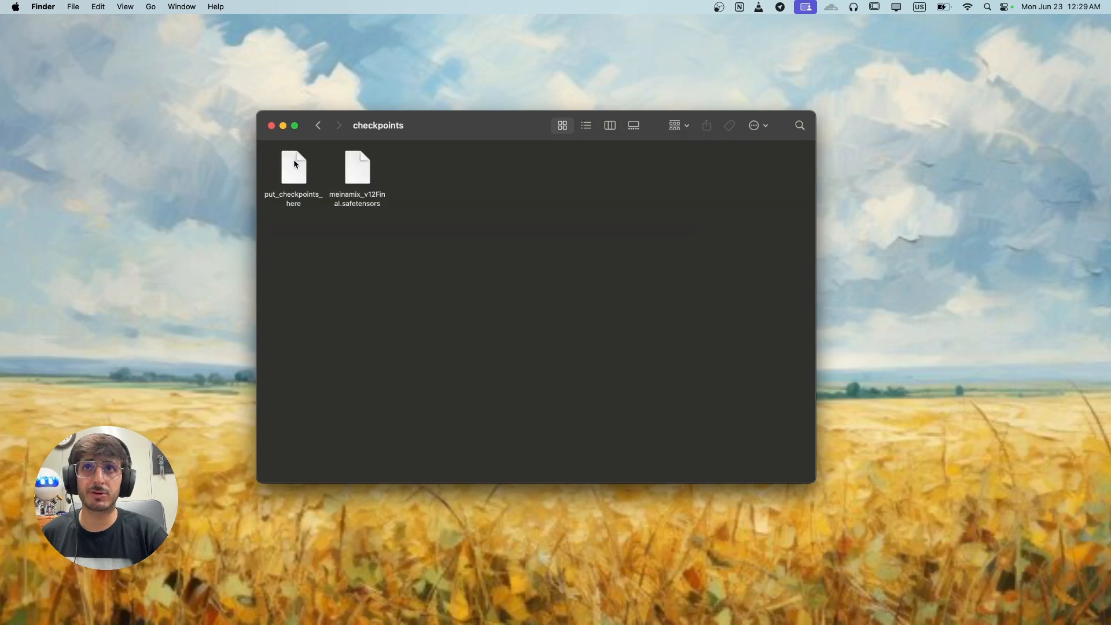
pyautogui.moveTo(356, 175); pyautogui.dragTo(498, 210)
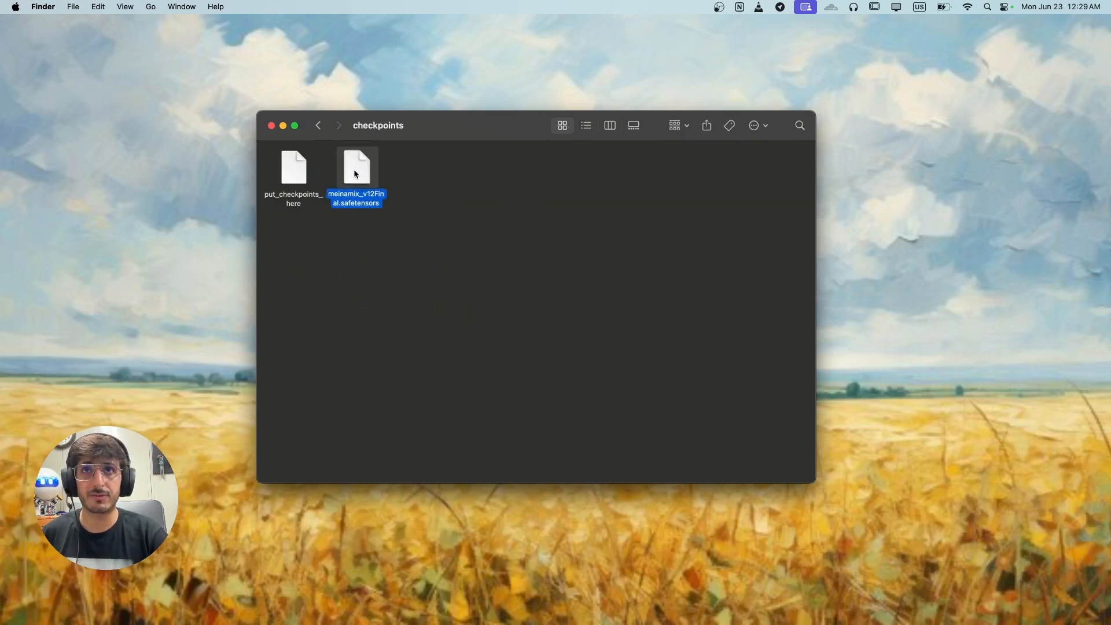
pyautogui.click(486, 211)
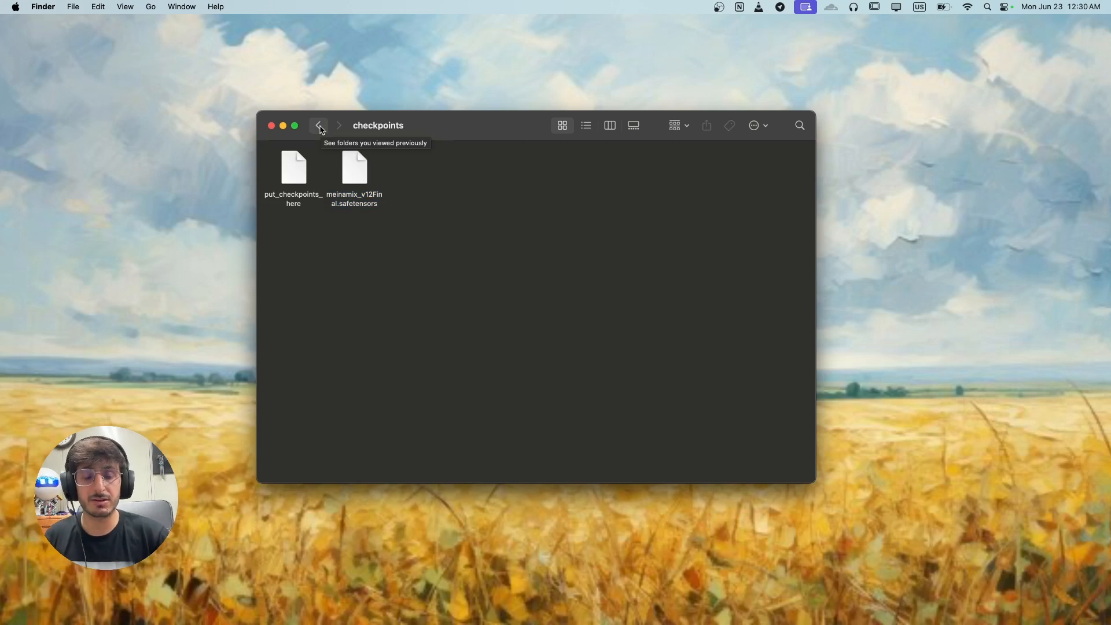
# Return to the main ComfyUI folder and open its Dockerfile
pyautogui.click(319, 126)
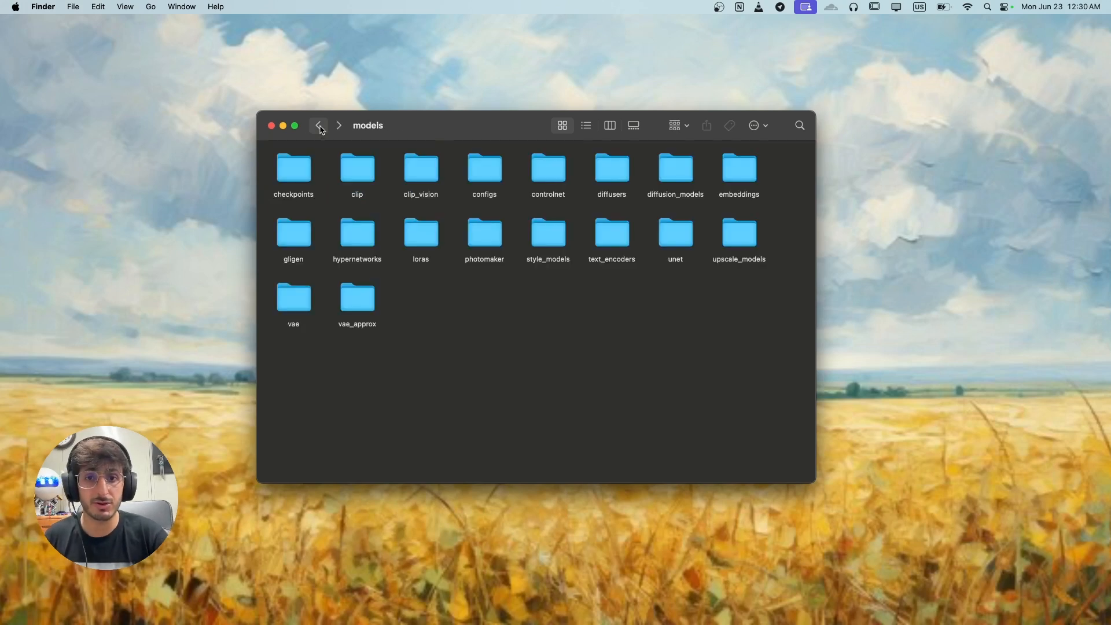
pyautogui.click(320, 126)
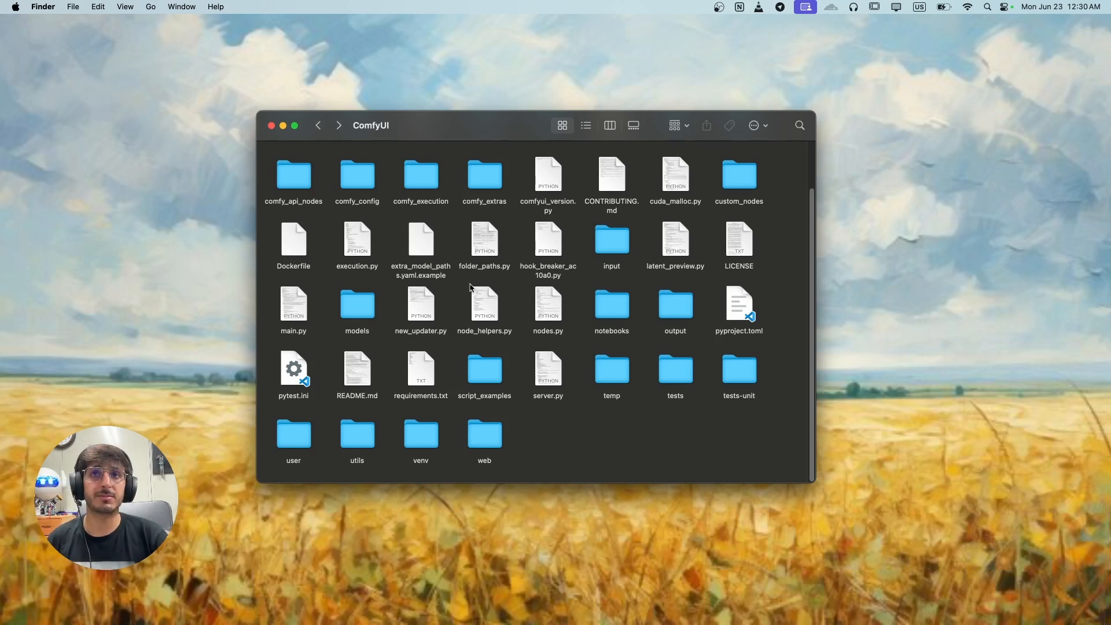
pyautogui.click(297, 243)
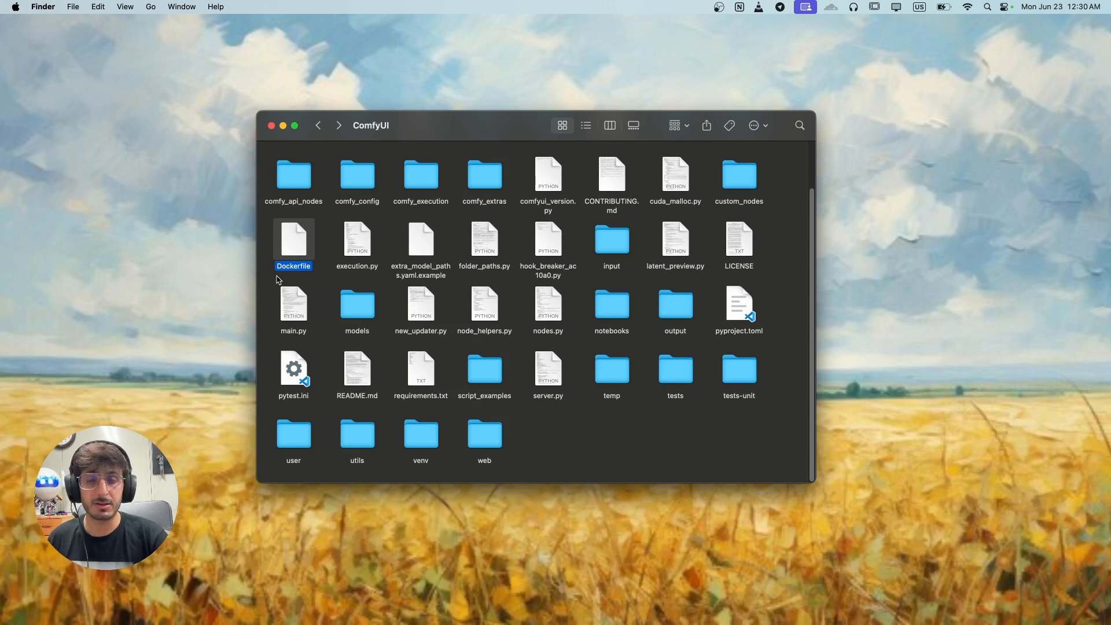
pyautogui.doubleClick(292, 242)
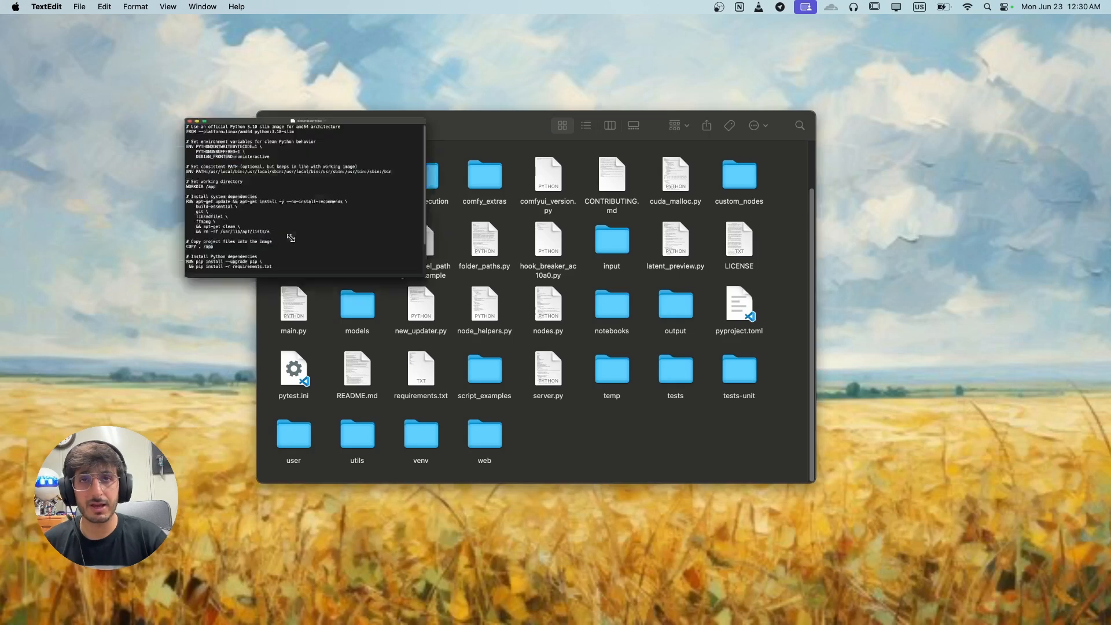
# Enlarge the Dockerfile window and arrange it beside the ComfyUI folder window
pyautogui.moveTo(503, 294); pyautogui.dragTo(588, 427)
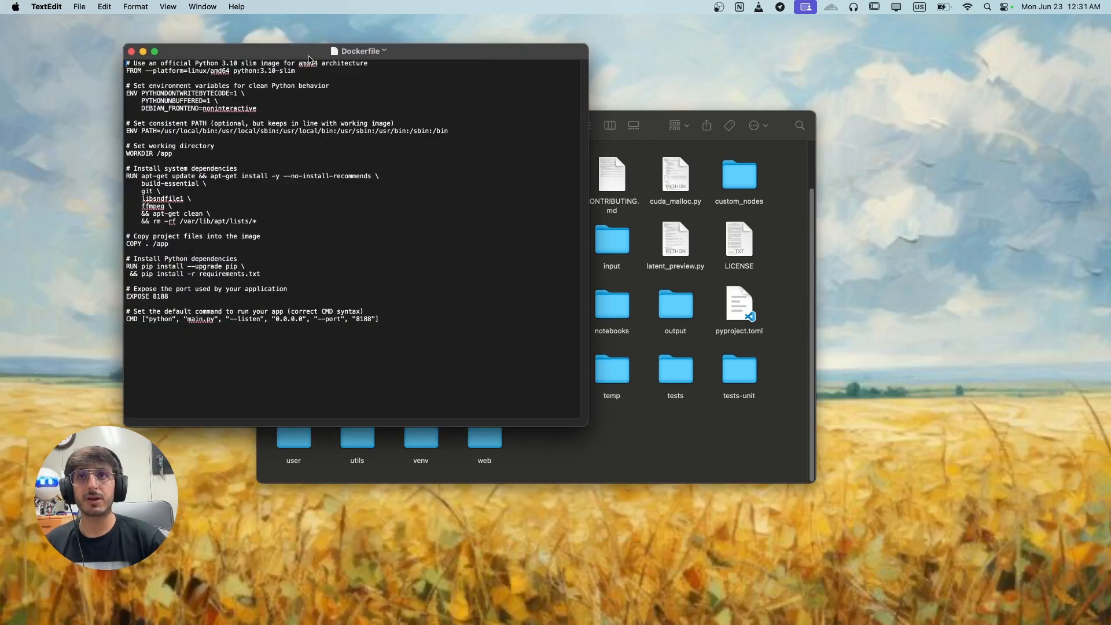
pyautogui.moveTo(287, 56); pyautogui.dragTo(660, 89)
pyautogui.moveTo(447, 124); pyautogui.dragTo(256, 89)
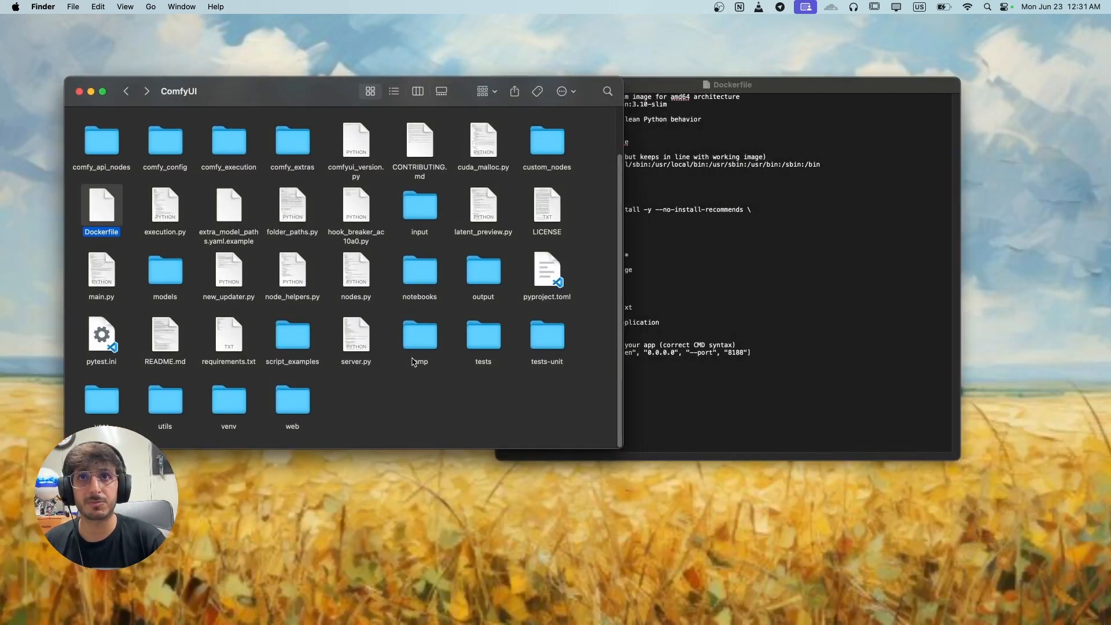
pyautogui.moveTo(670, 90); pyautogui.dragTo(734, 84)
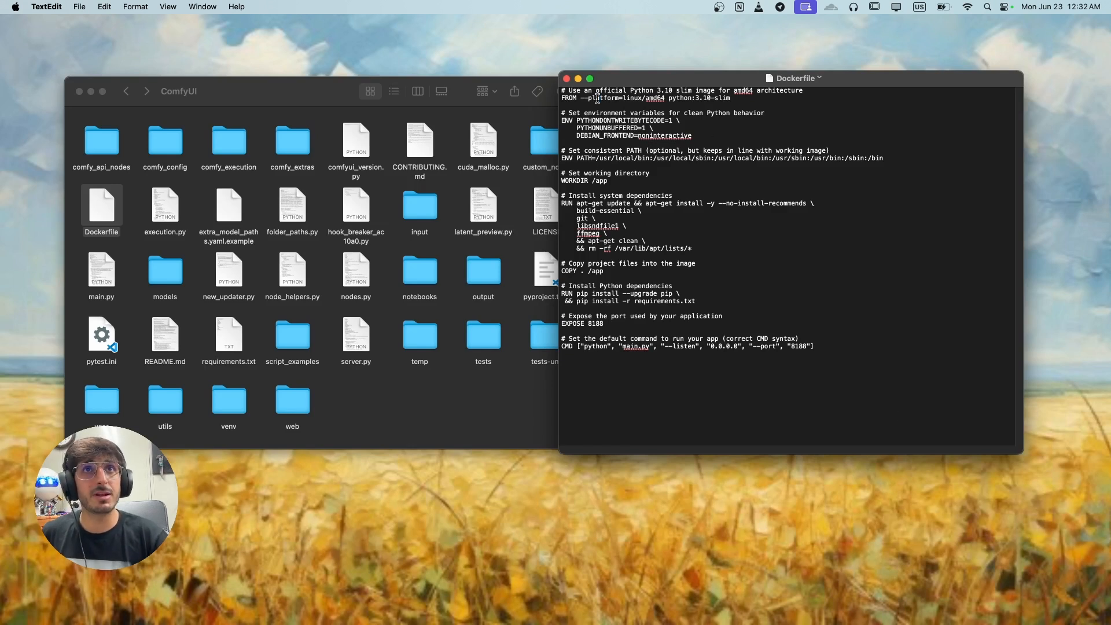
# Review the Dockerfile's base image line, system dependency installation and default start command
pyautogui.moveTo(614, 98); pyautogui.dragTo(726, 96)
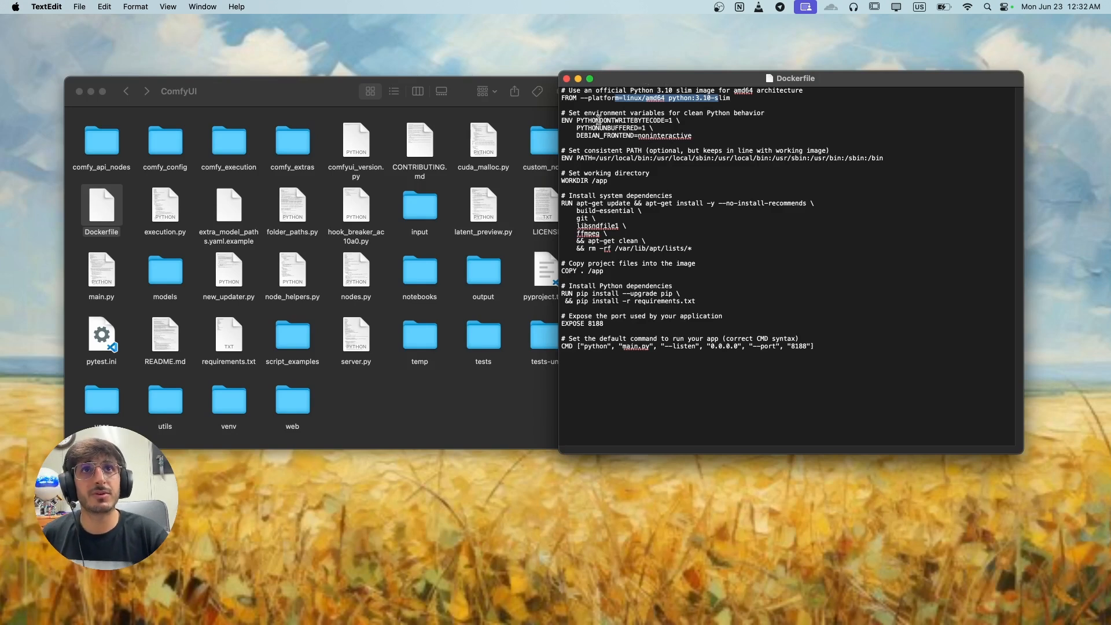
pyautogui.moveTo(602, 111); pyautogui.dragTo(637, 247)
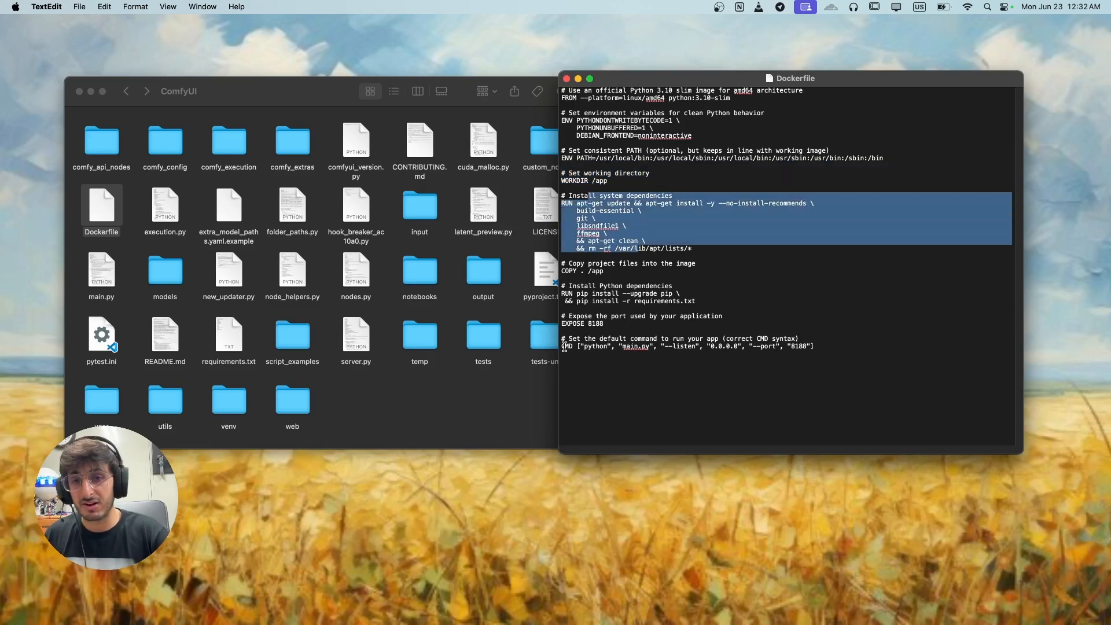
pyautogui.moveTo(583, 346); pyautogui.dragTo(688, 348)
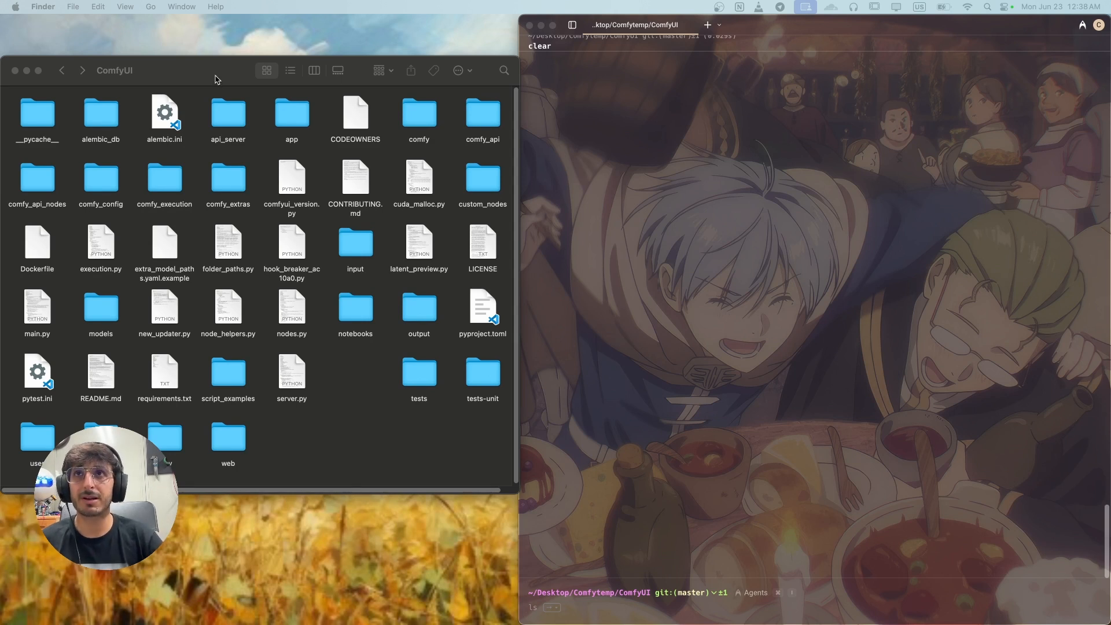
# Clear away the ComfyUI folder window and list the project directory's contents with ls in the maximized Warp terminal
pyautogui.moveTo(214, 75); pyautogui.dragTo(255, 81)
pyautogui.click(55, 76)
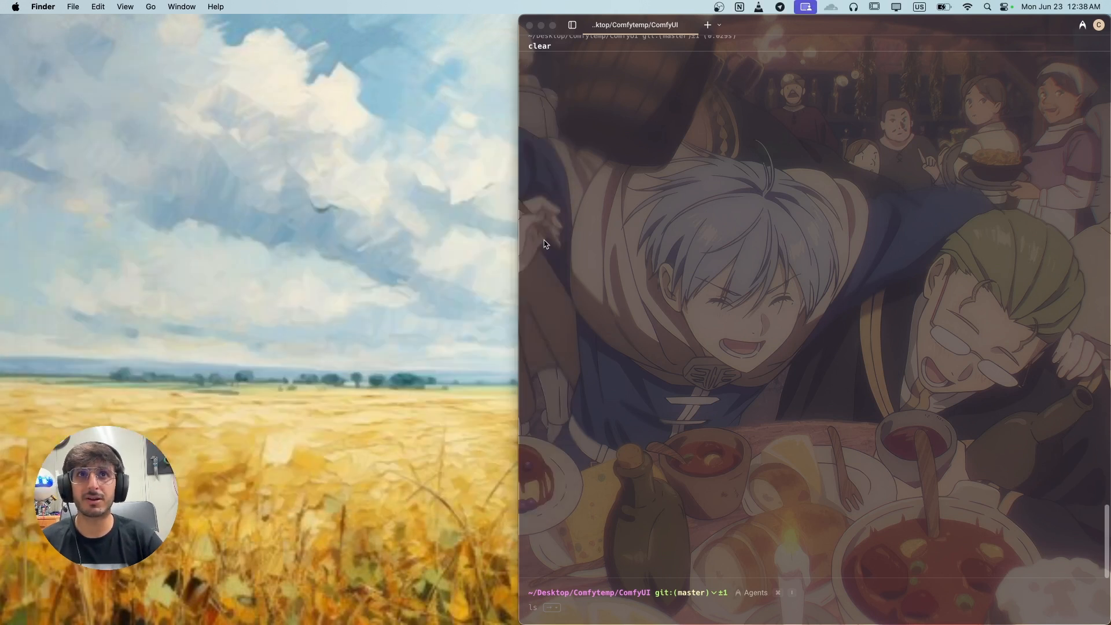
pyautogui.click(519, 240)
pyautogui.doubleClick(519, 240)
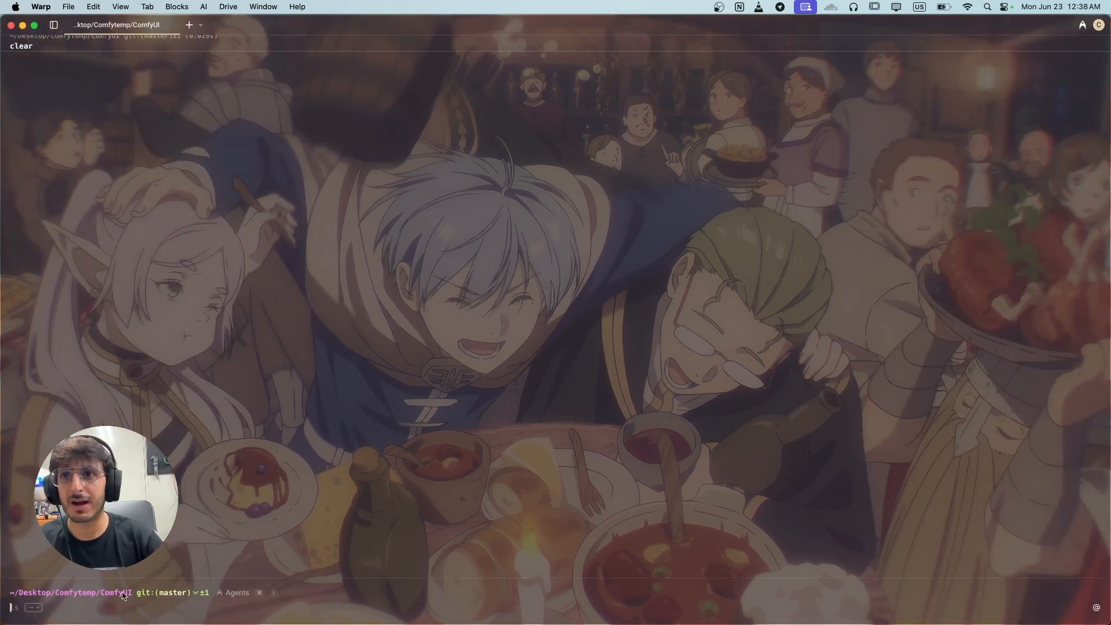
pyautogui.write('ls')
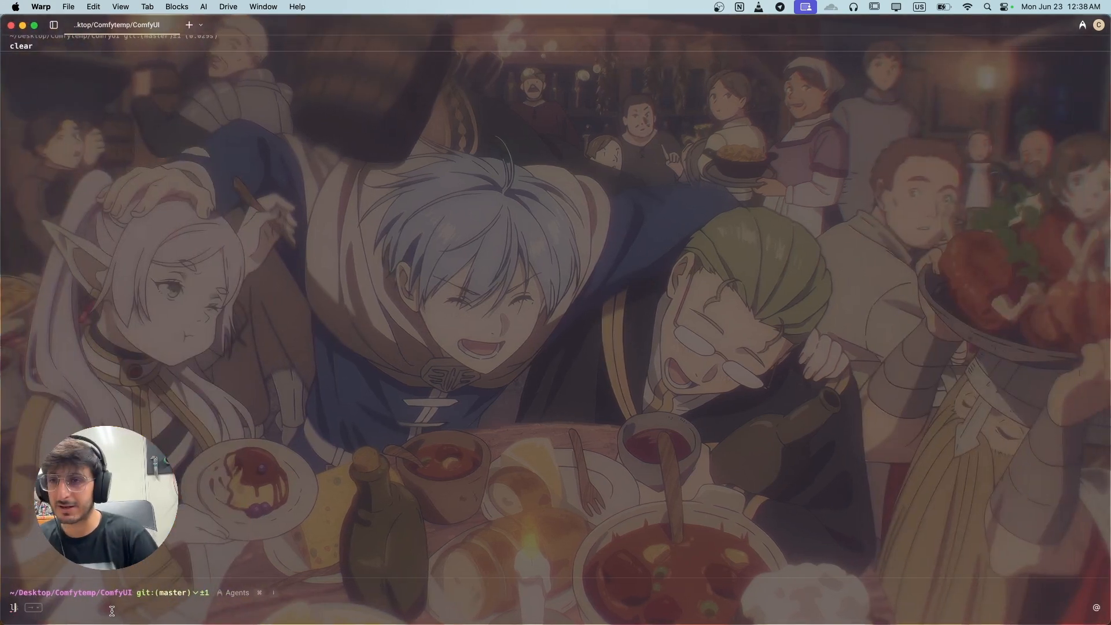
pyautogui.press('Return')
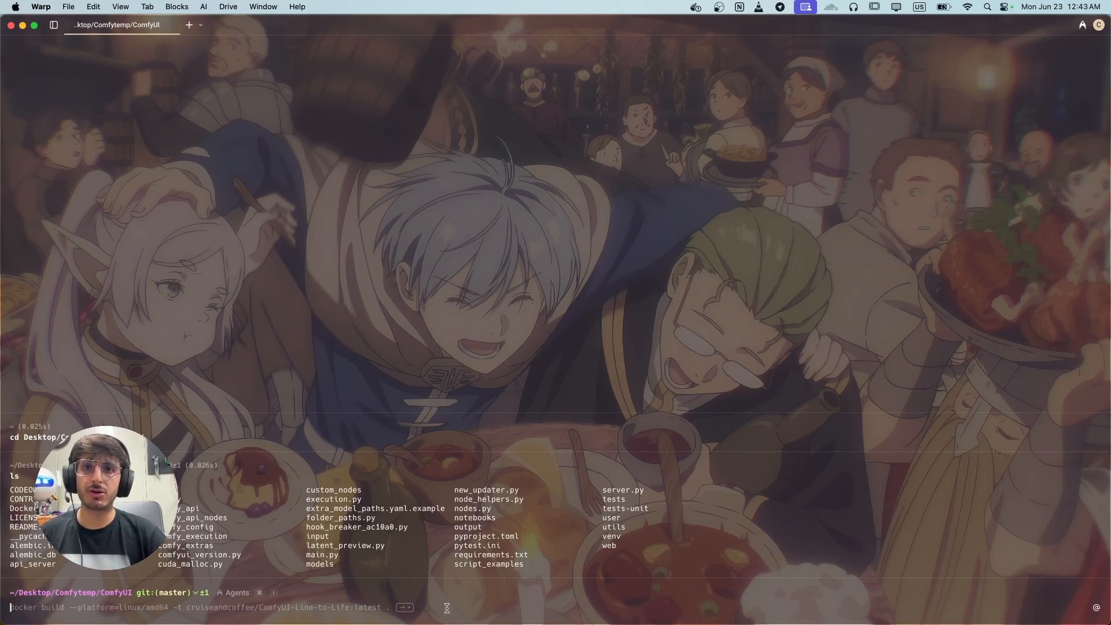
pyautogui.write('Docker login')
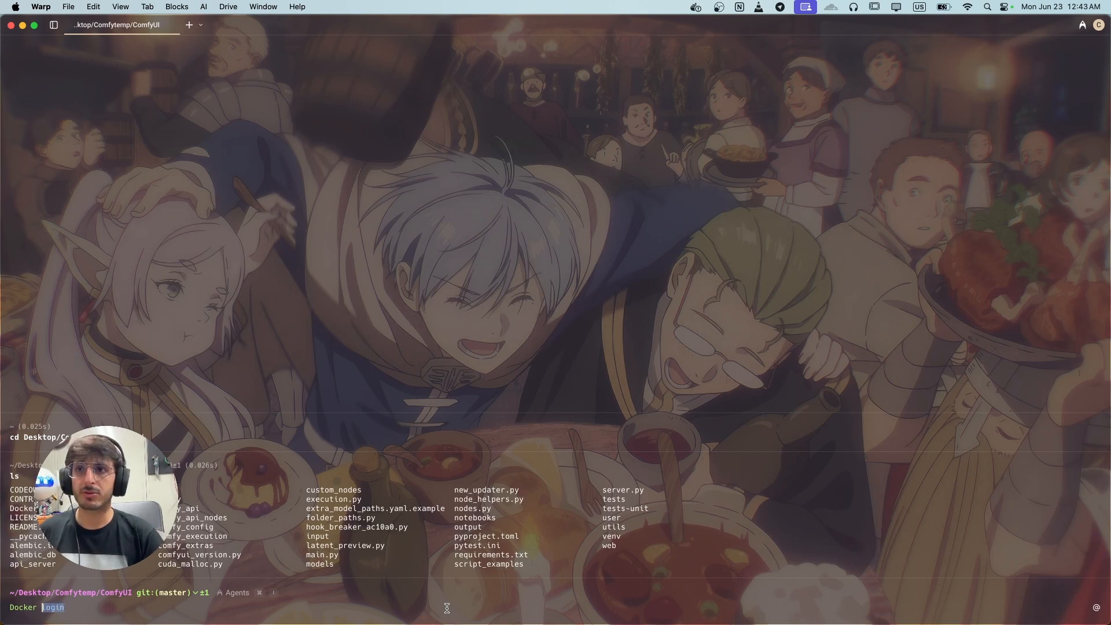
pyautogui.press('BackSpace')
pyautogui.press('BackSpace')
pyautogui.press('BackSpace')
pyautogui.press('BackSpace')
pyautogui.press('BackSpace')
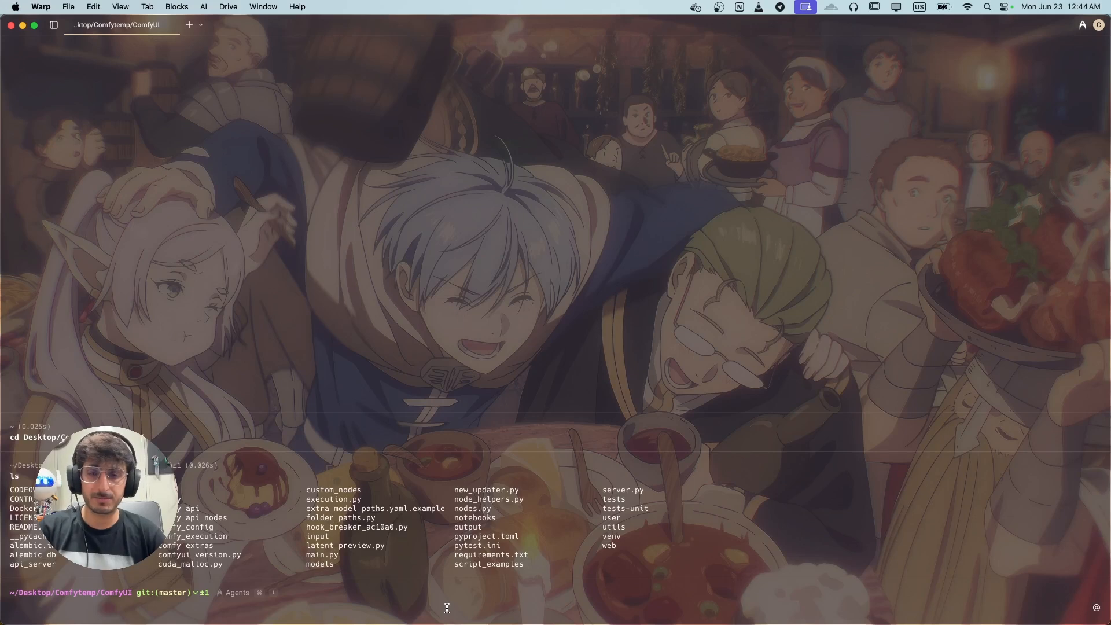
# Build the image with "docker build --platform=linux/amd64 -t cruiseandcoffee/line-to-life:latest ." and review the platform flag warning
pyautogui.moveTo(355, 491); pyautogui.dragTo(339, 514)
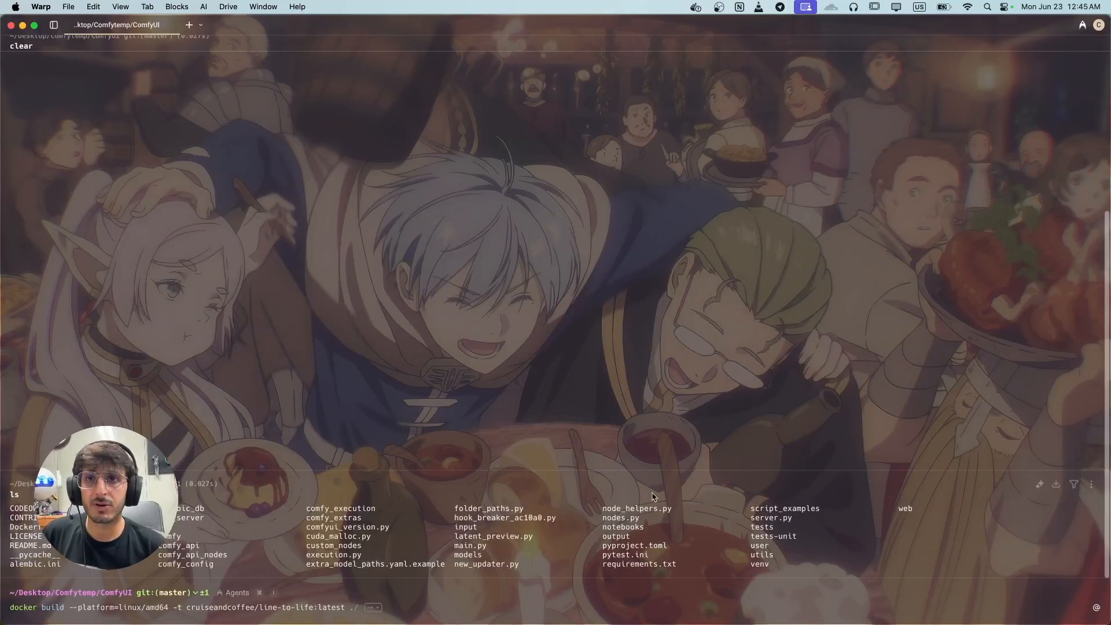
pyautogui.moveTo(187, 608); pyautogui.dragTo(307, 609)
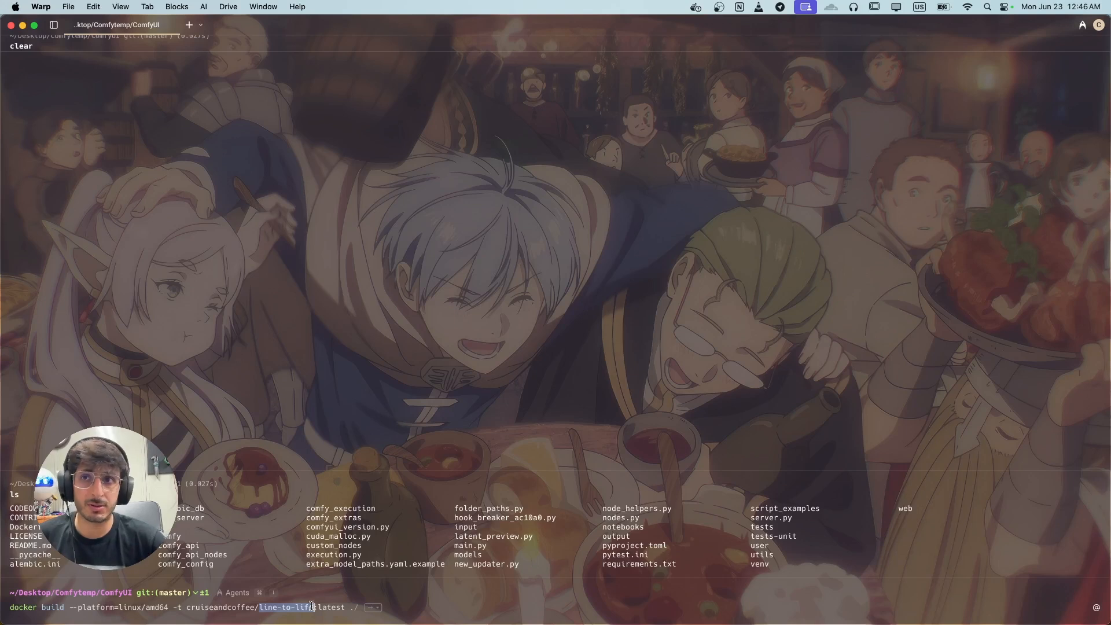
pyautogui.click(410, 605)
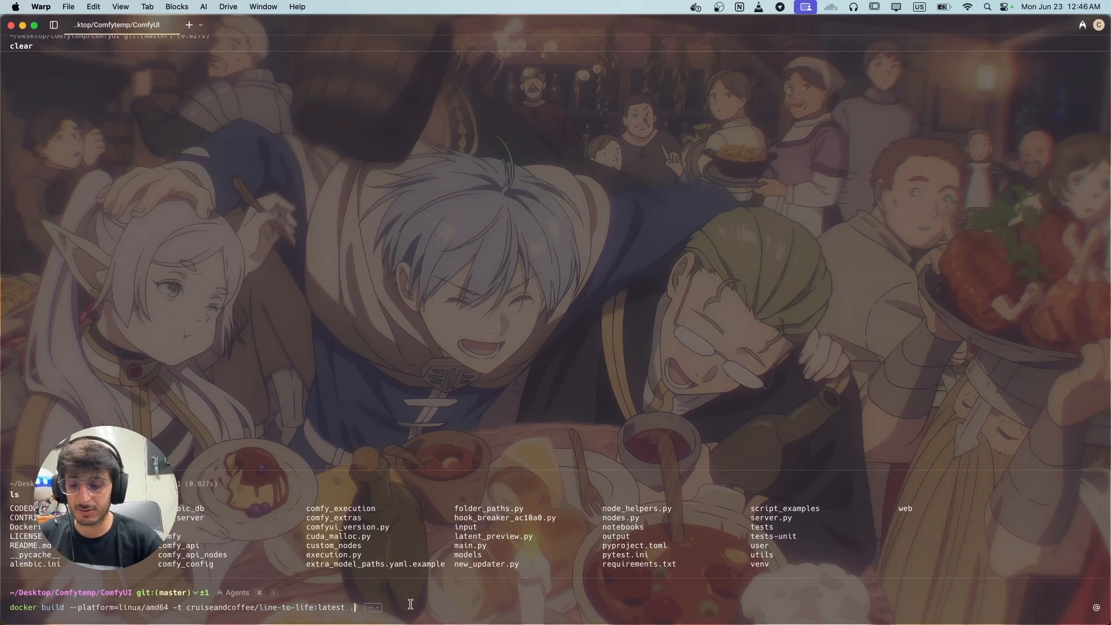
pyautogui.press('Return')
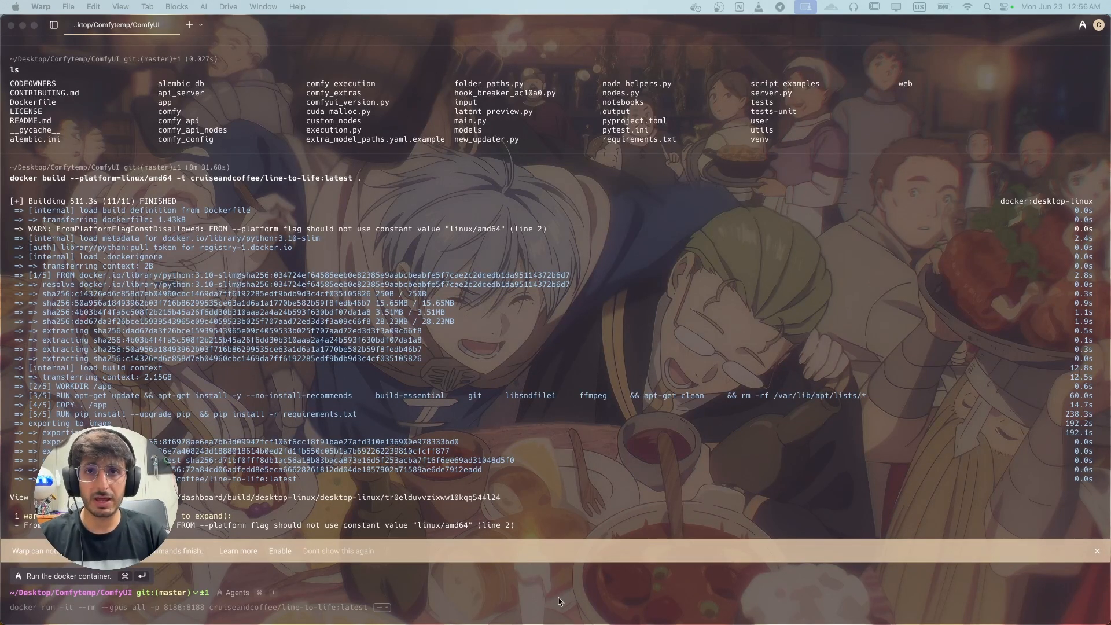
pyautogui.moveTo(419, 527); pyautogui.dragTo(465, 529)
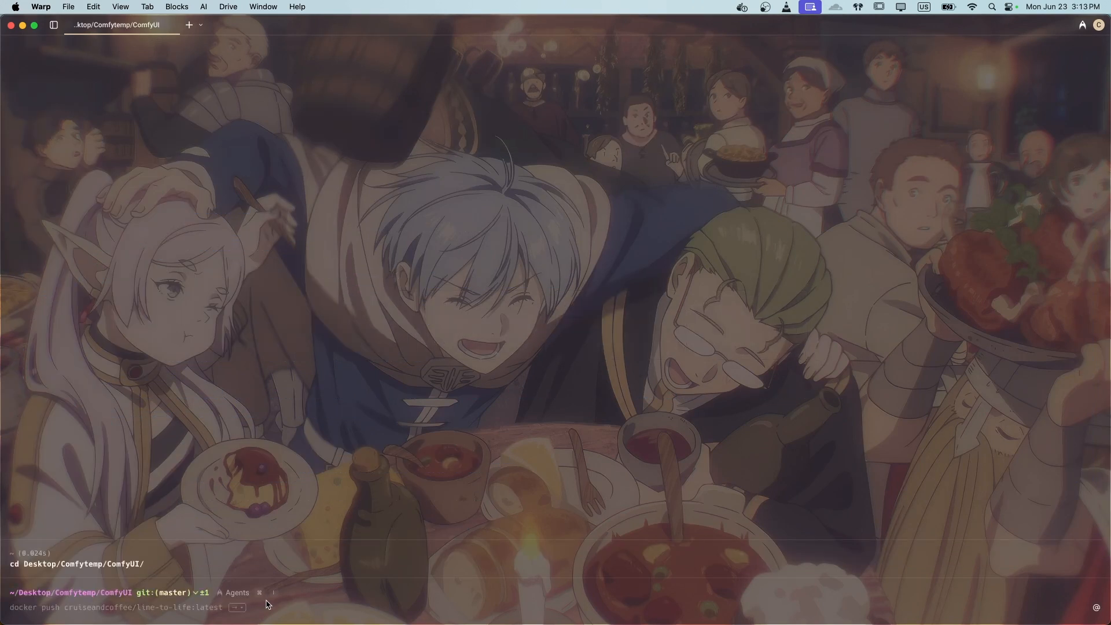
# Push the image to its repository with "docker push cruiseandcoffee/line-to-life:latest"
pyautogui.press('Right')
pyautogui.press('Return')
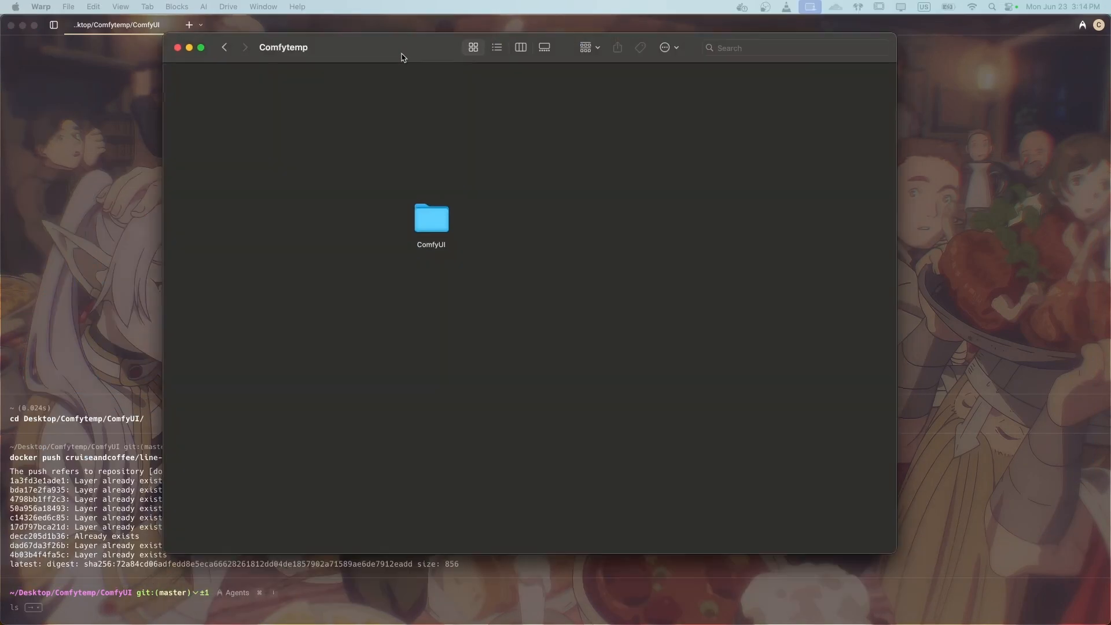
# Inspect the checkpoints folder inside the ComfyUI project's models folder in Finder and return to the project folder
pyautogui.moveTo(402, 54); pyautogui.dragTo(390, 98)
pyautogui.click(429, 271)
pyautogui.doubleClick(429, 271)
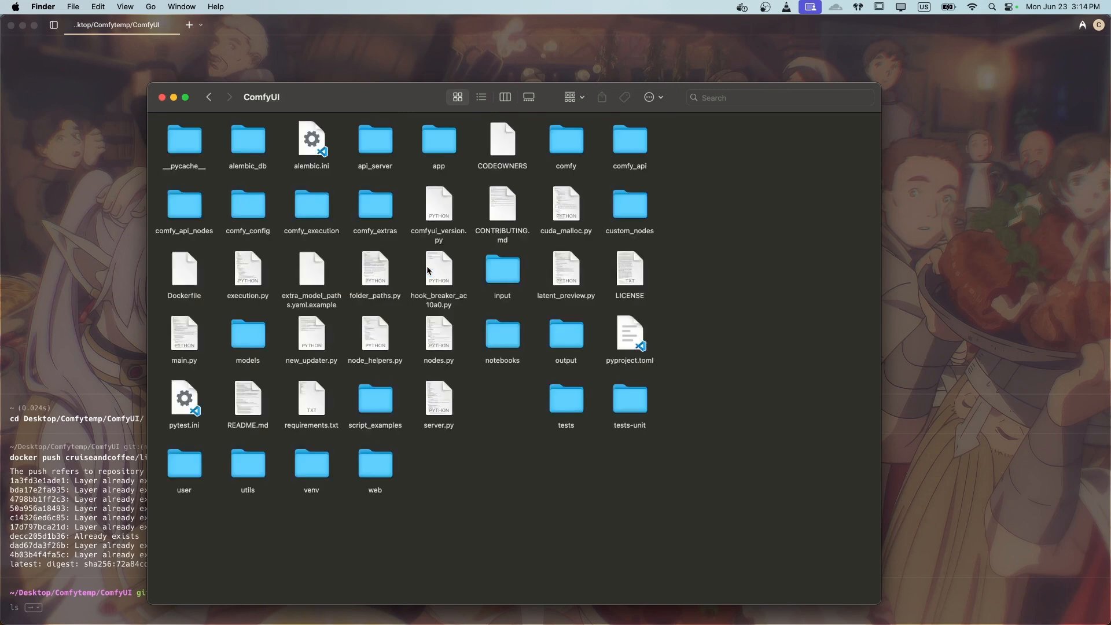
pyautogui.doubleClick(259, 328)
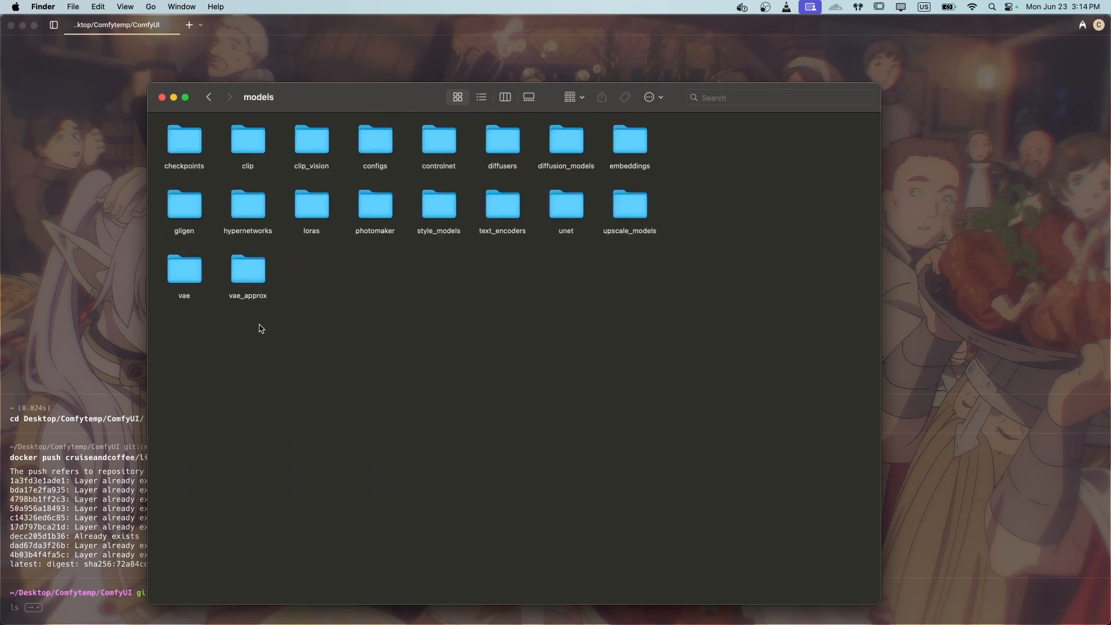
pyautogui.doubleClick(191, 138)
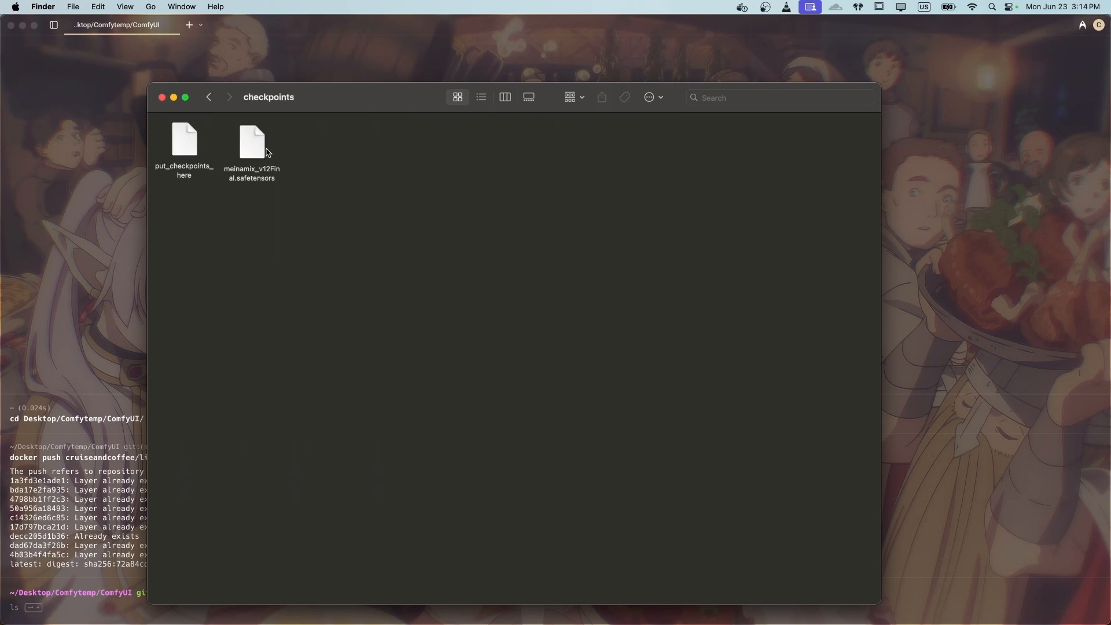
pyautogui.click(210, 99)
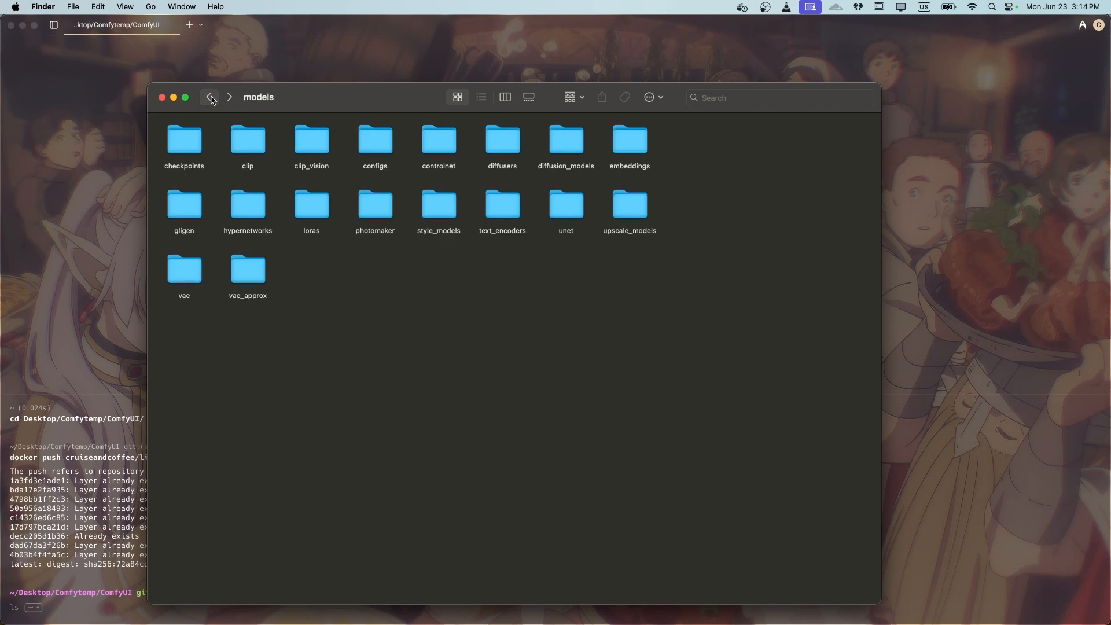
pyautogui.click(210, 99)
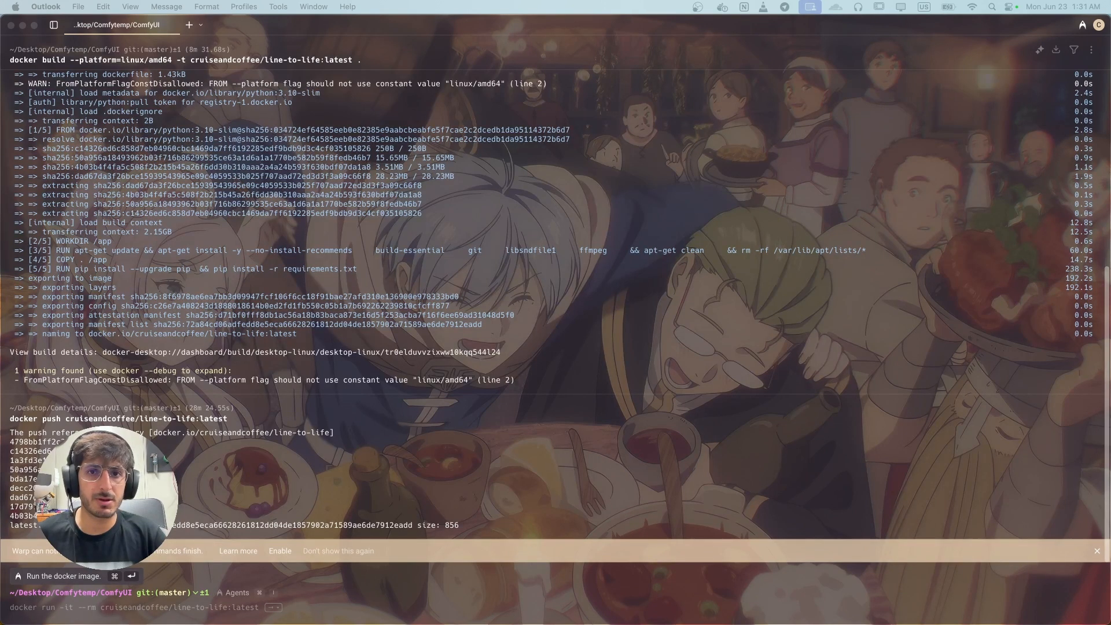
# Switch to Docker Desktop and look up the cruiseandcoffee/line-to-life repository on Docker Hub
pyautogui.moveTo(376, 624); pyautogui.dragTo(455, 76)
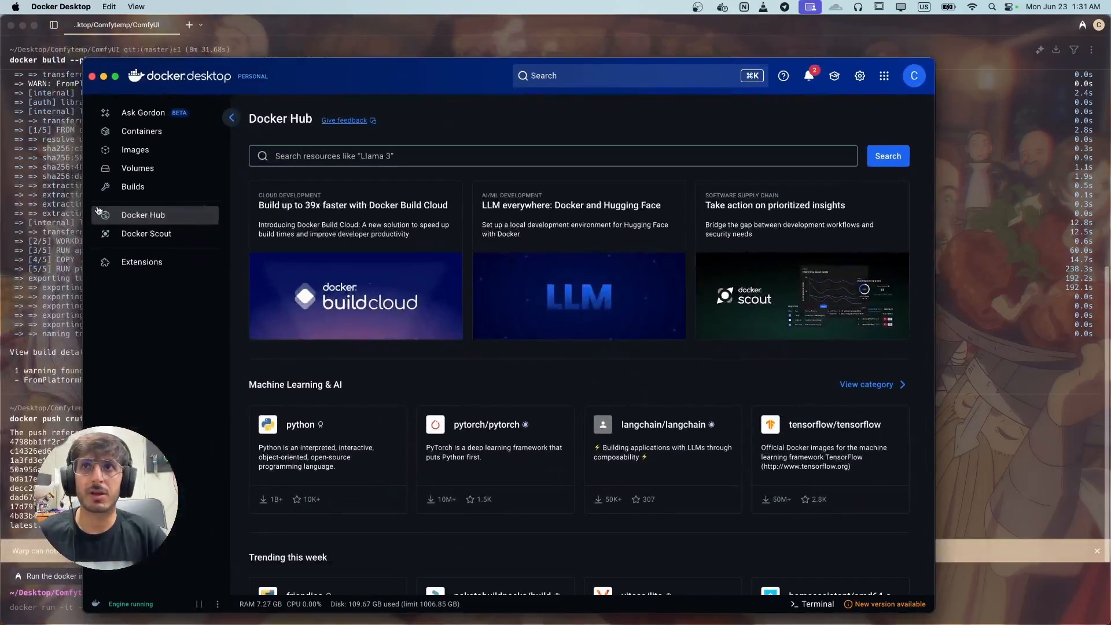
pyautogui.click(449, 156)
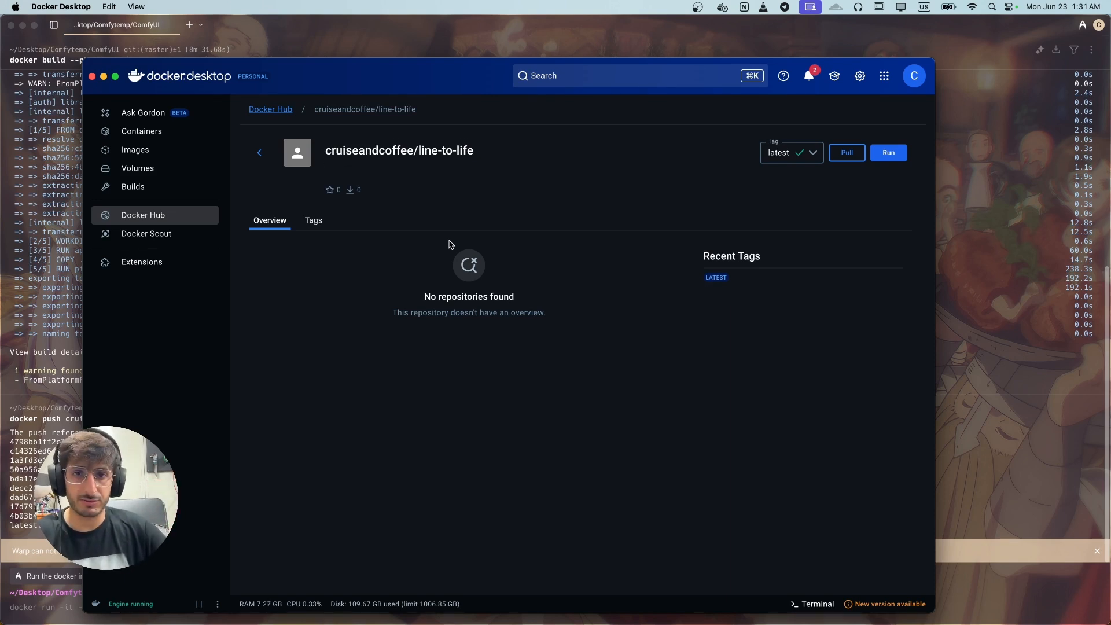
pyautogui.moveTo(484, 154); pyautogui.dragTo(349, 156)
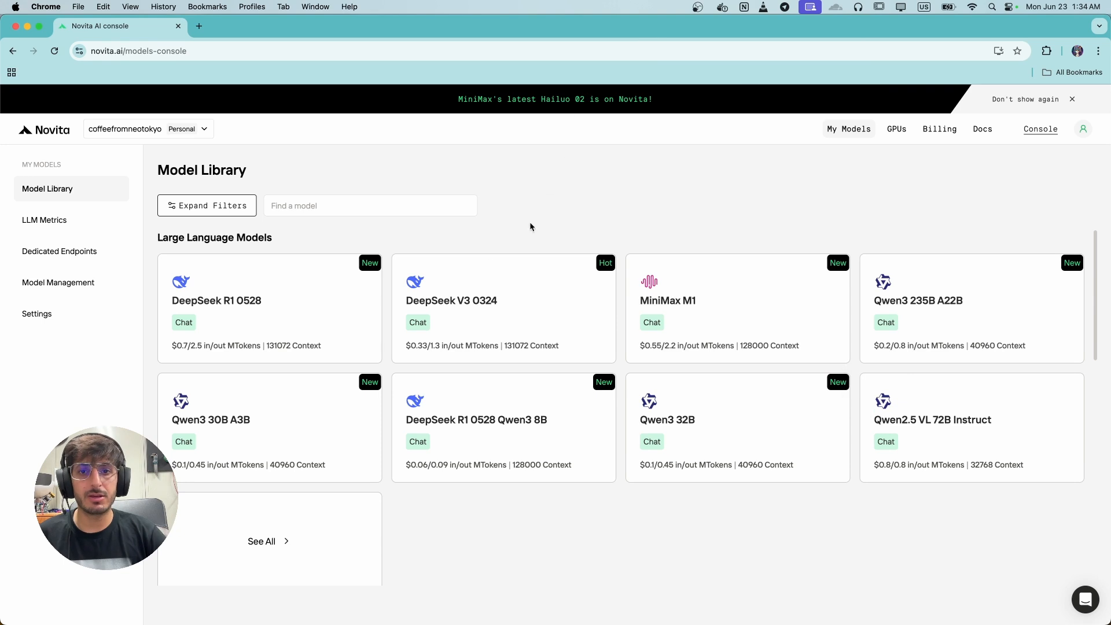
# Browse the official and community templates in the Templates Library of Novita's GPU console in Chrome
pyautogui.click(891, 128)
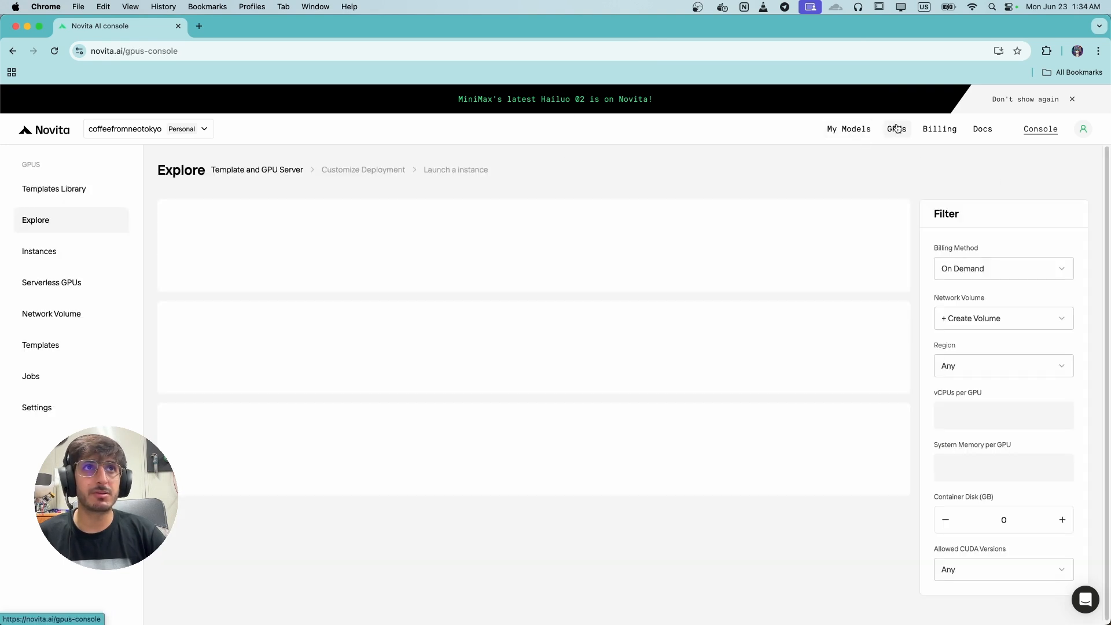
pyautogui.click(90, 199)
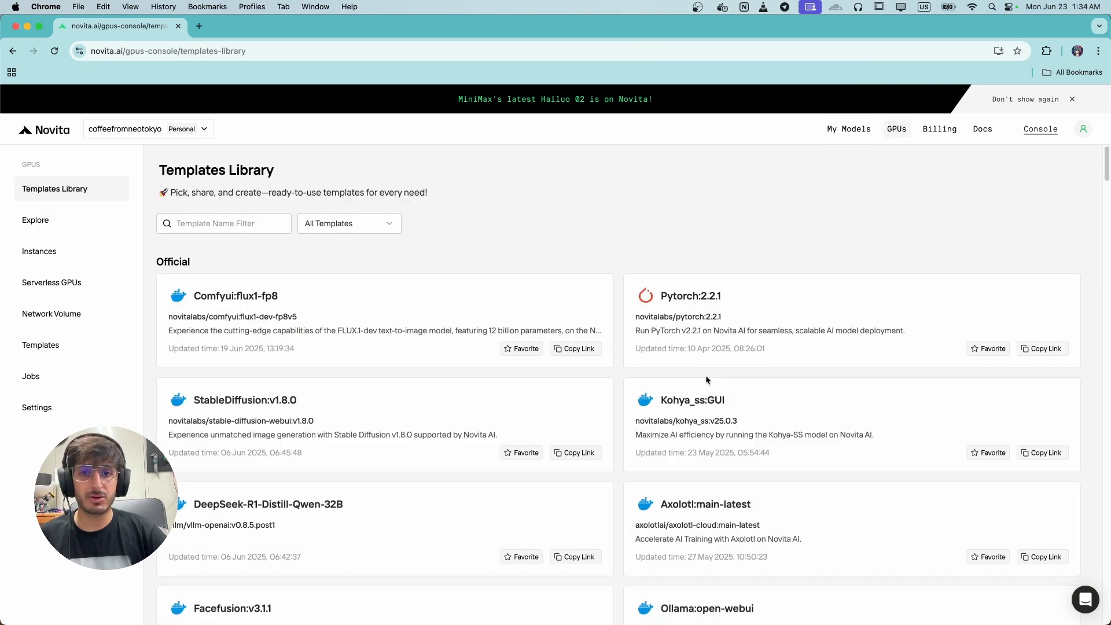
pyautogui.scroll(-10, 706, 376)
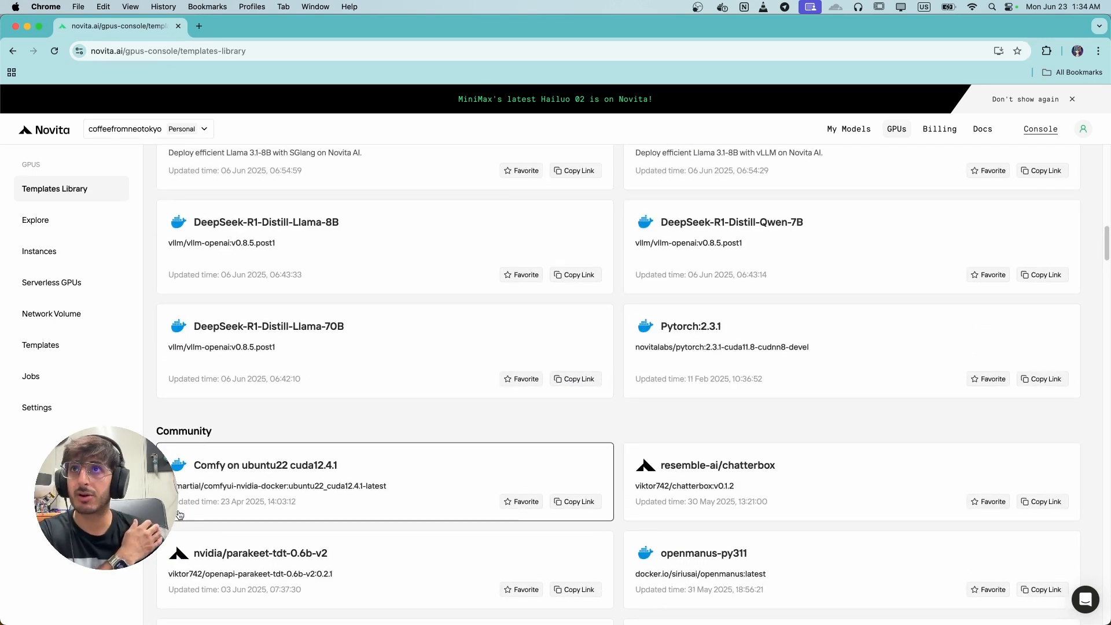
# Start a new template named "ComfyUI Line-to-Life" from the account's own templates and choose Public visibility
pyautogui.click(58, 346)
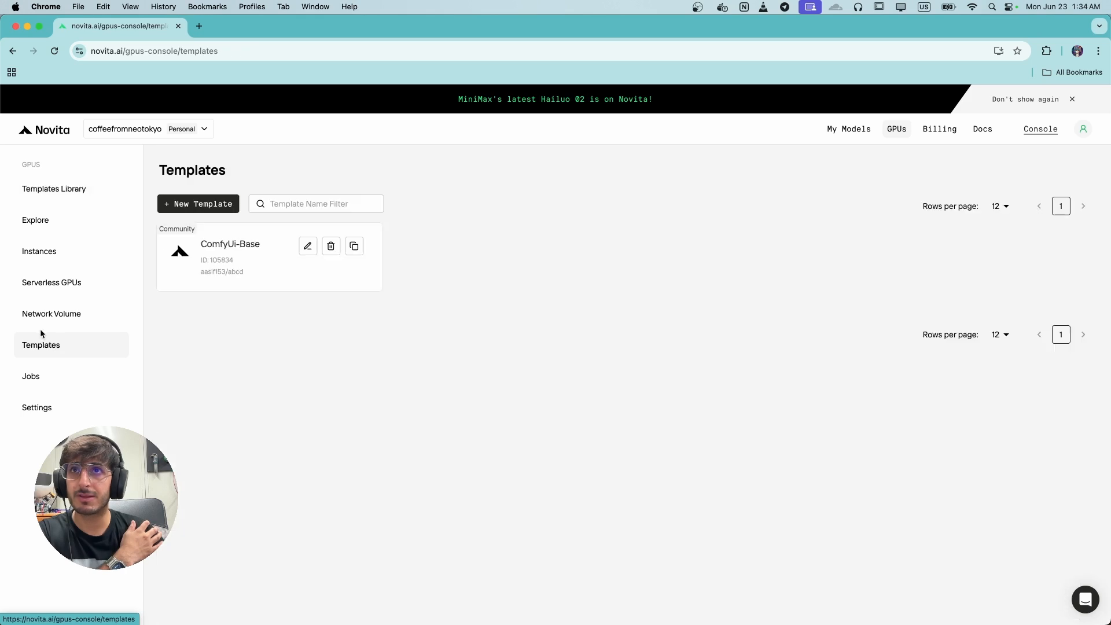
pyautogui.click(197, 203)
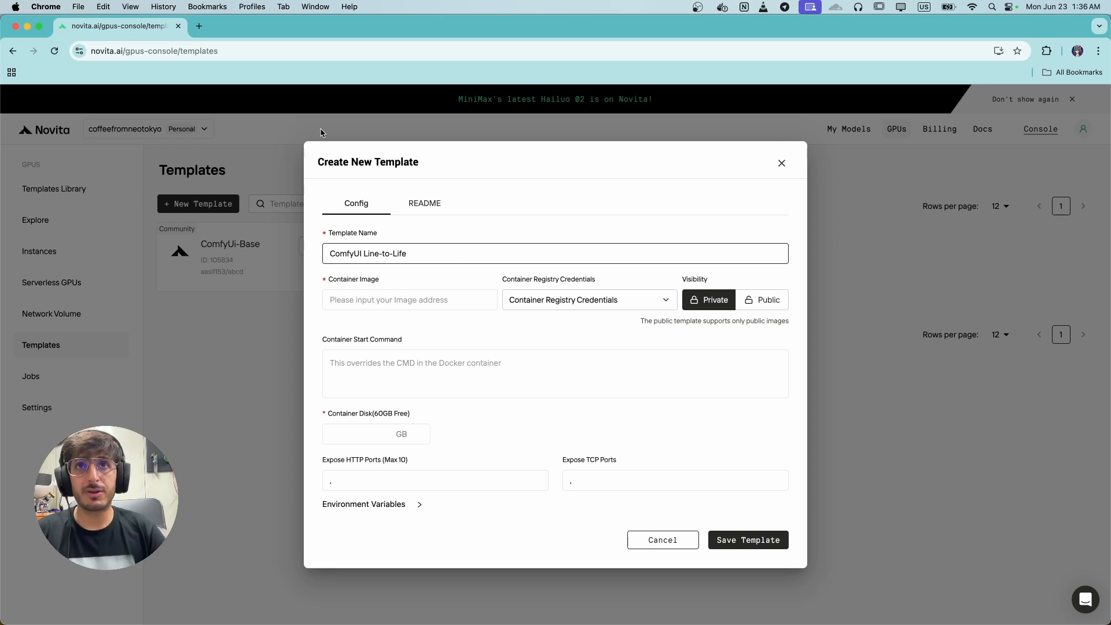
pyautogui.click(783, 300)
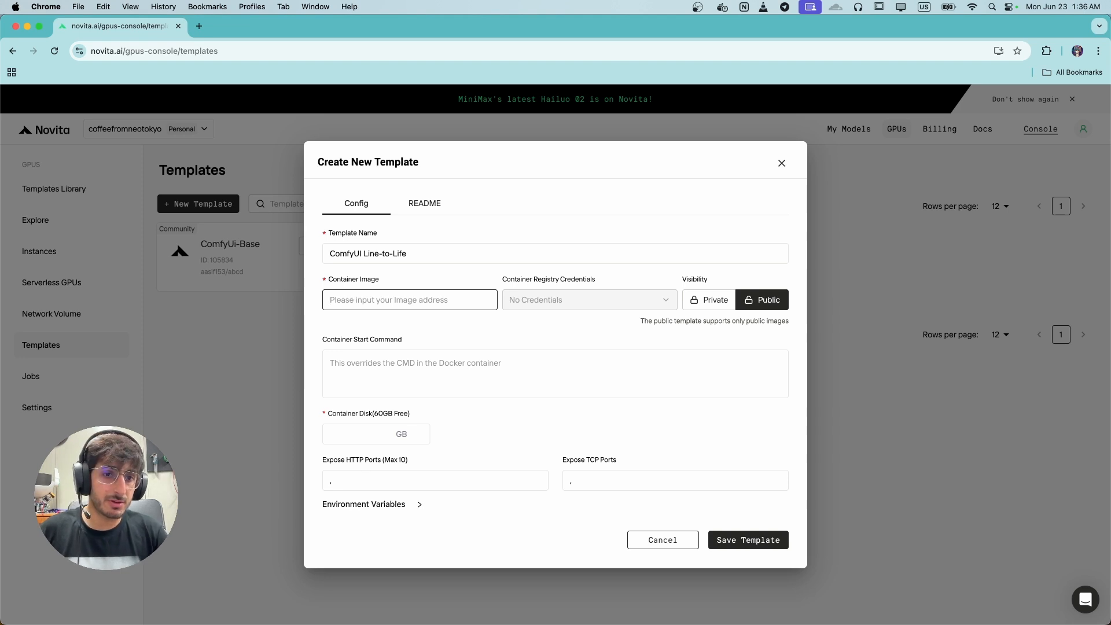
# Copy the repository name cruiseandcoffee/line-to-life from Docker Desktop into the template's container image address
pyautogui.press('super+Tab')
pyautogui.tripleClick(393, 150)
pyautogui.press('super+c')
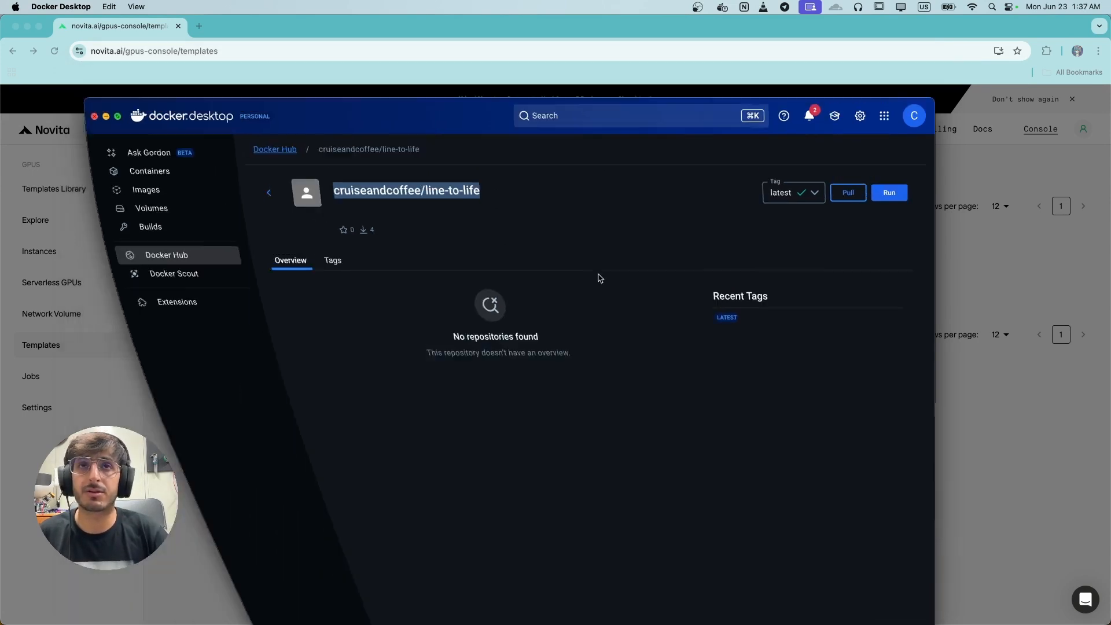
pyautogui.press('super+Tab')
pyautogui.press('super+v')
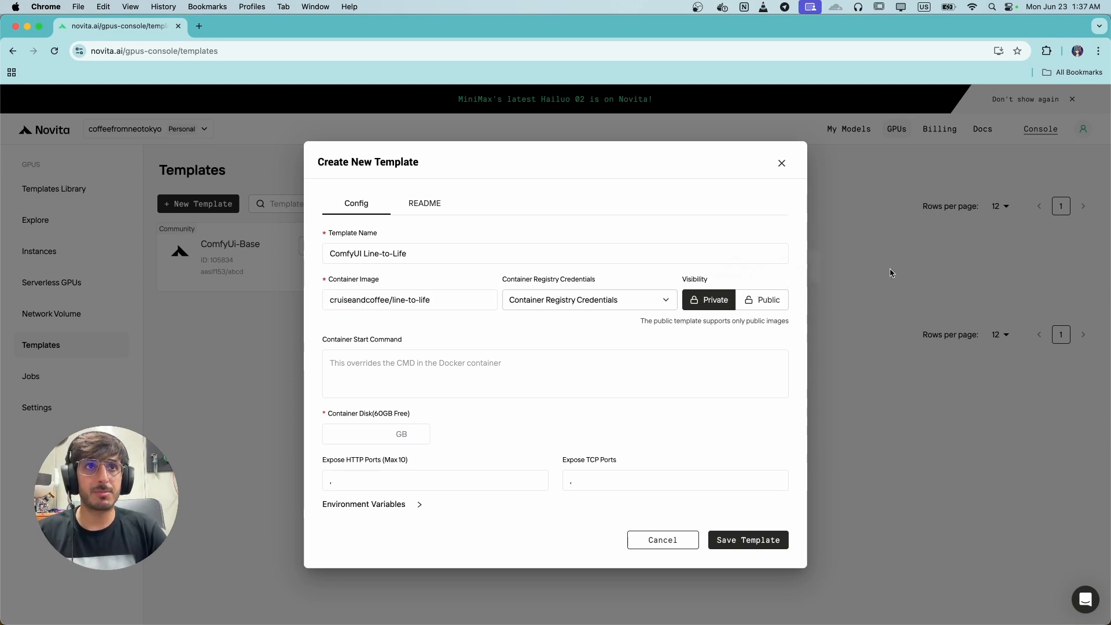
# Review the private template's registry credentials option and README section, and set the template's visibility to Public
pyautogui.click(758, 299)
pyautogui.click(713, 305)
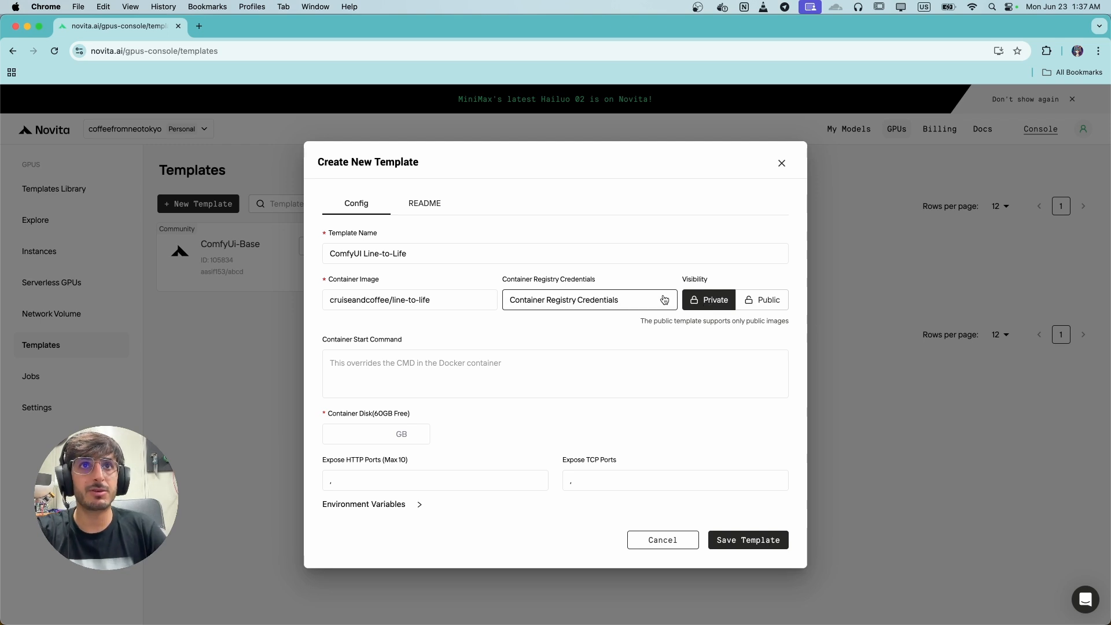
pyautogui.click(589, 301)
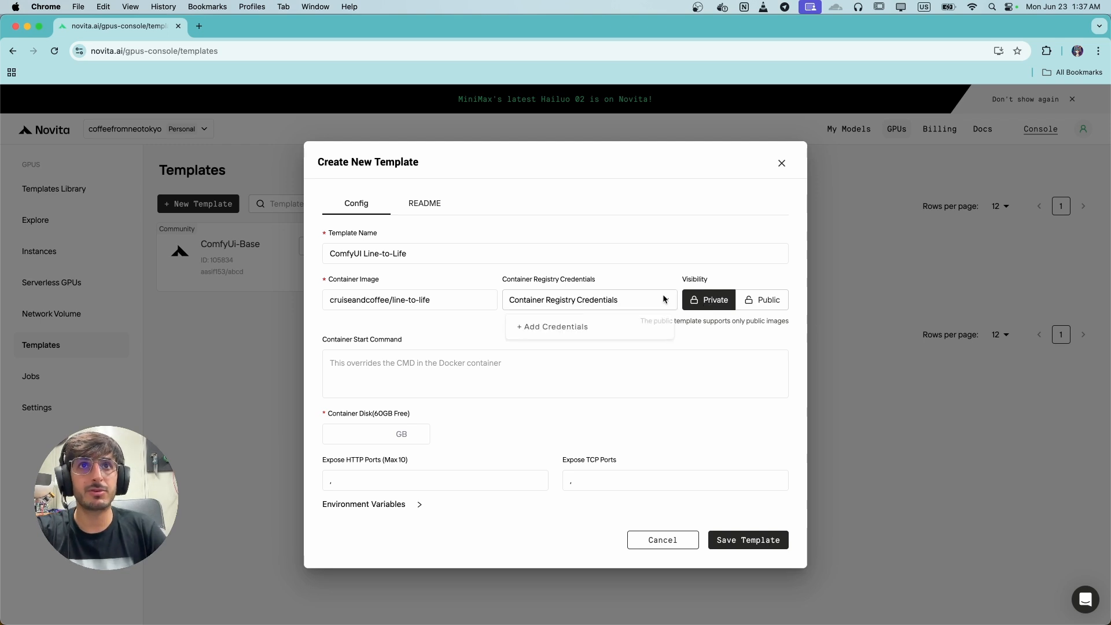
pyautogui.click(461, 331)
pyautogui.click(426, 206)
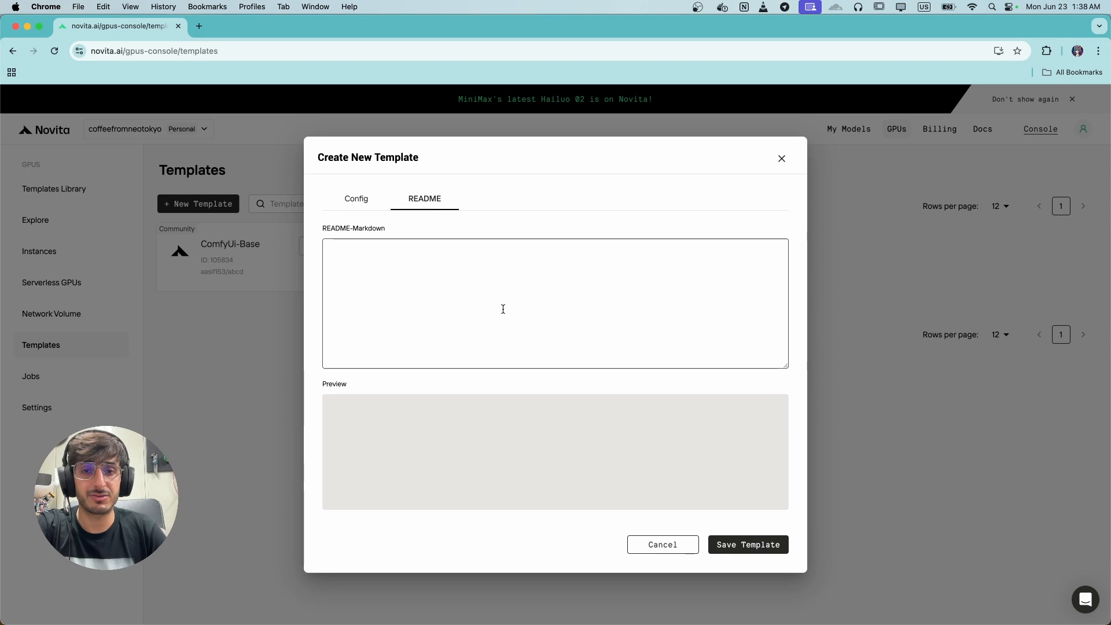
pyautogui.click(358, 199)
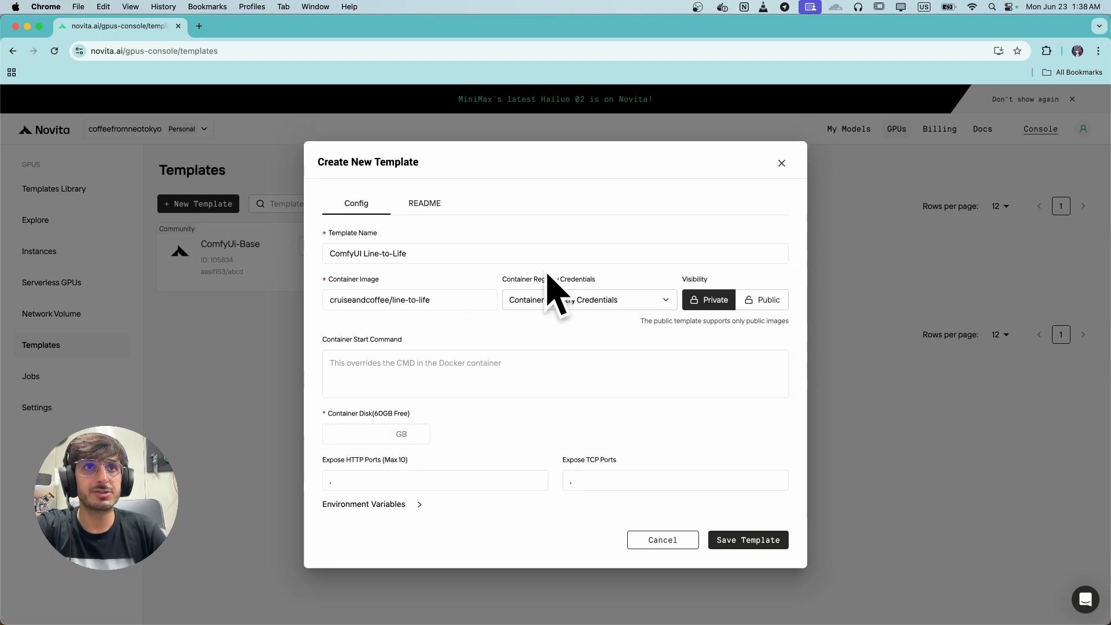
pyautogui.click(754, 301)
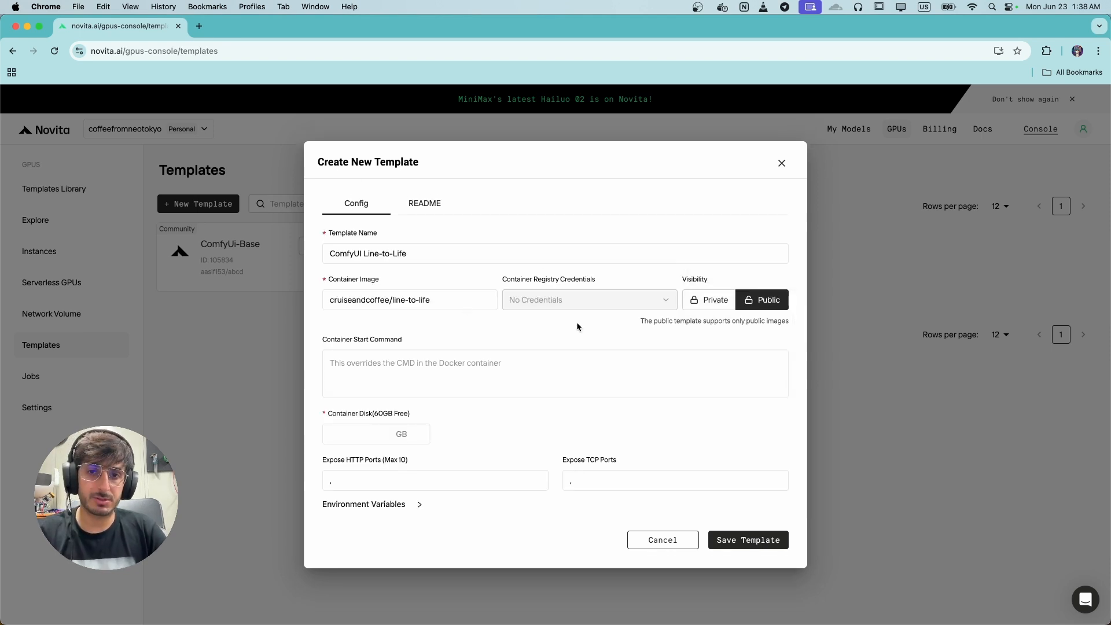
# Check the default CMD line in the ComfyUI folder's Dockerfile against the template's container start command, and close both file windows
pyautogui.click(484, 373)
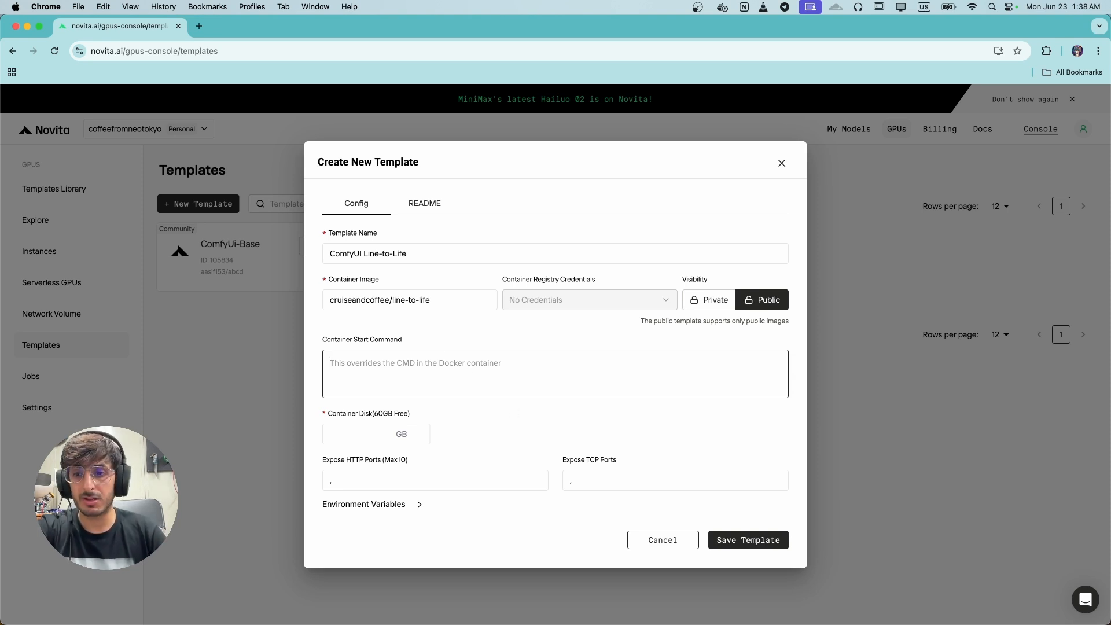
pyautogui.press('super+Tab')
pyautogui.click(453, 314)
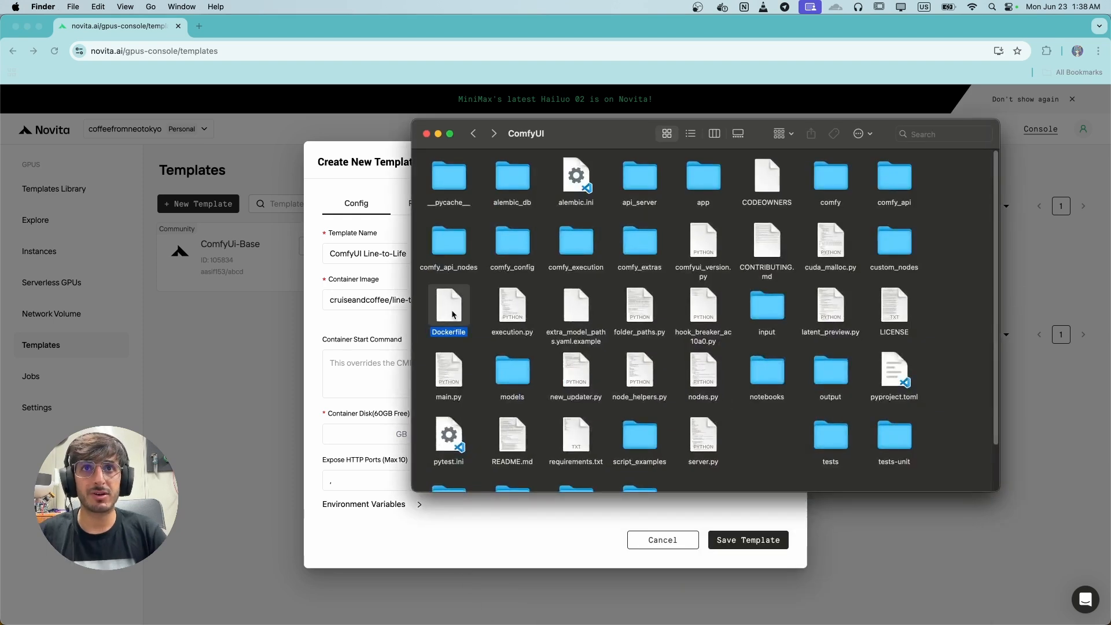
pyautogui.doubleClick(453, 315)
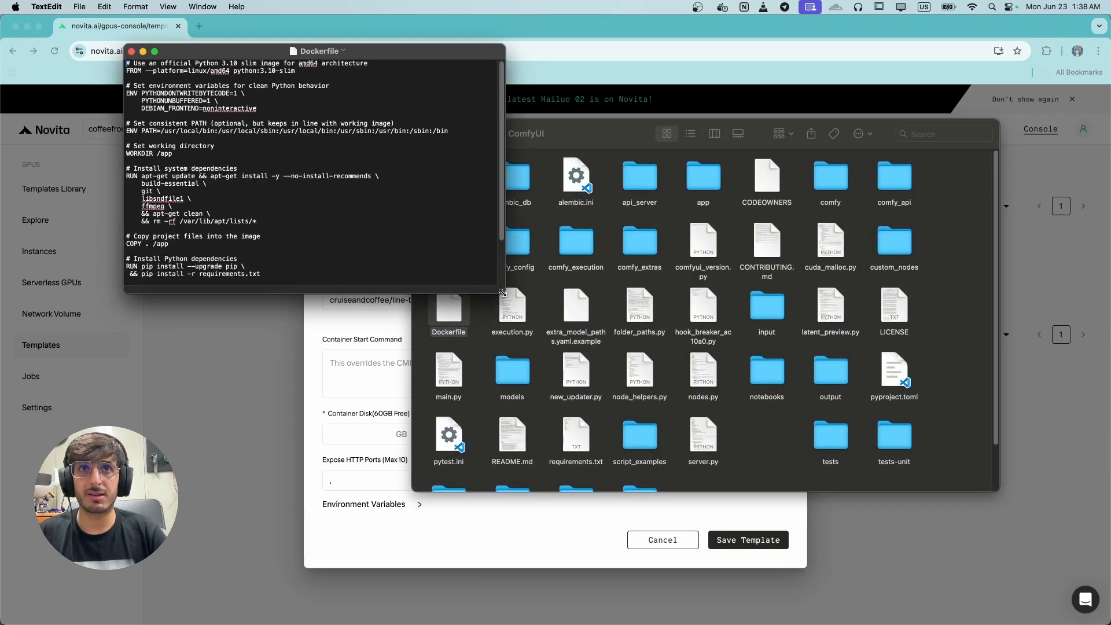
pyautogui.moveTo(497, 291); pyautogui.dragTo(625, 392)
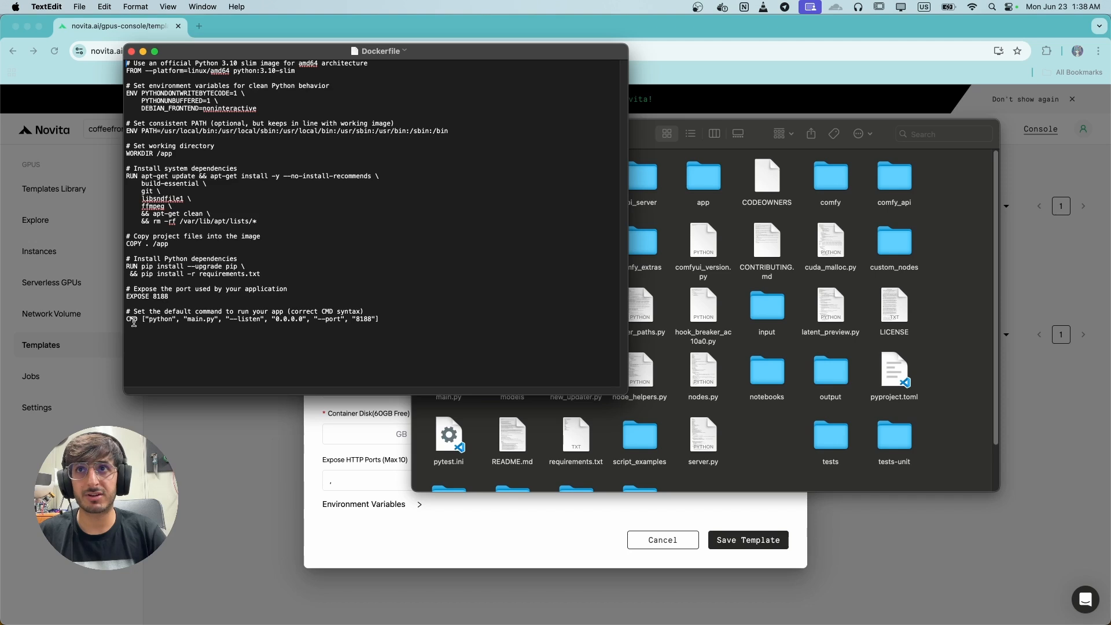
pyautogui.tripleClick(134, 320)
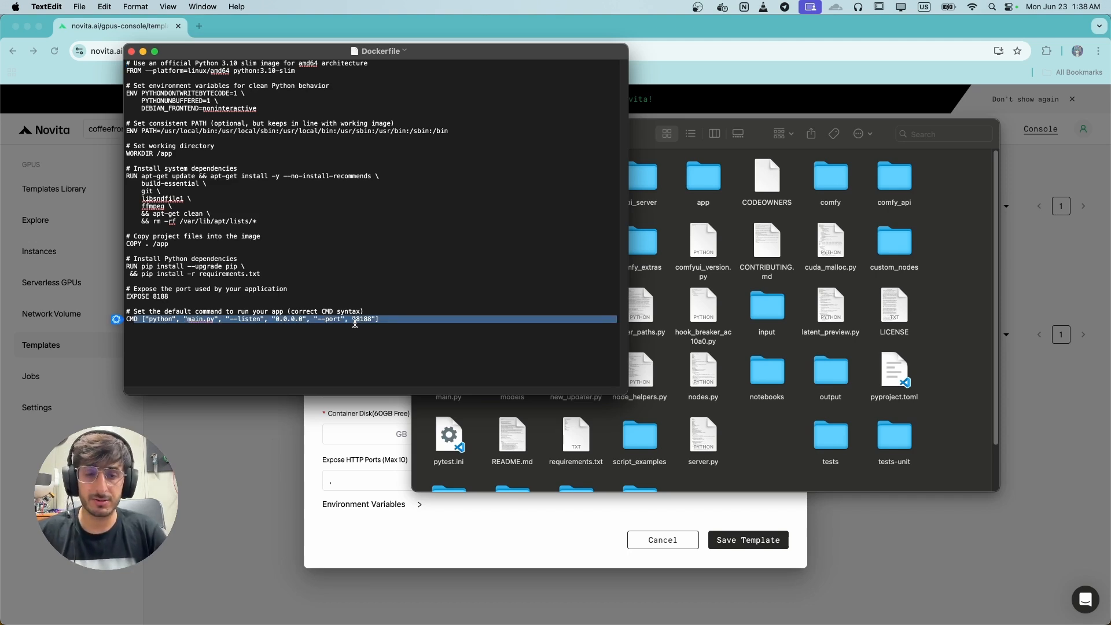
pyautogui.click(131, 51)
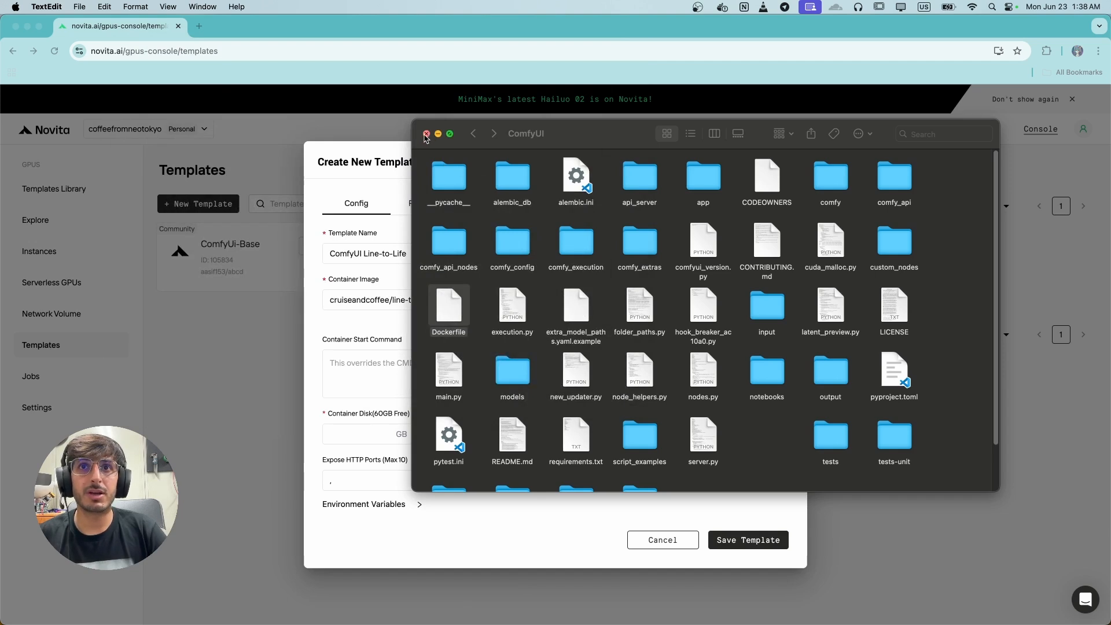
pyautogui.click(425, 137)
# Set the template's container disk to 20 GB and expose HTTP port 8188
pyautogui.click(551, 412)
pyautogui.click(368, 434)
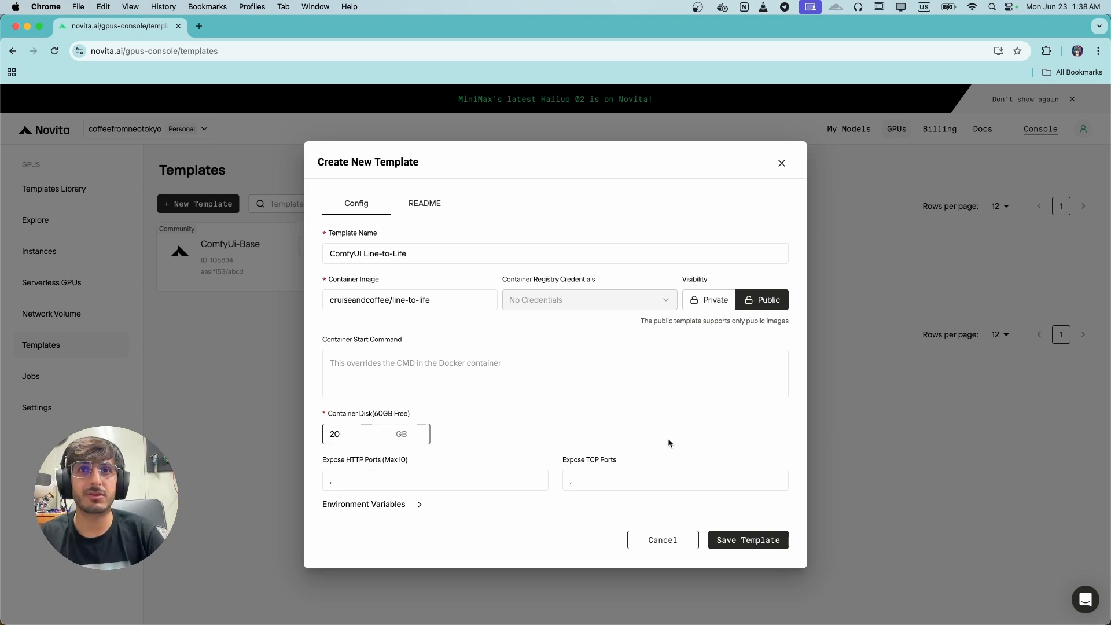
pyautogui.press('Tab')
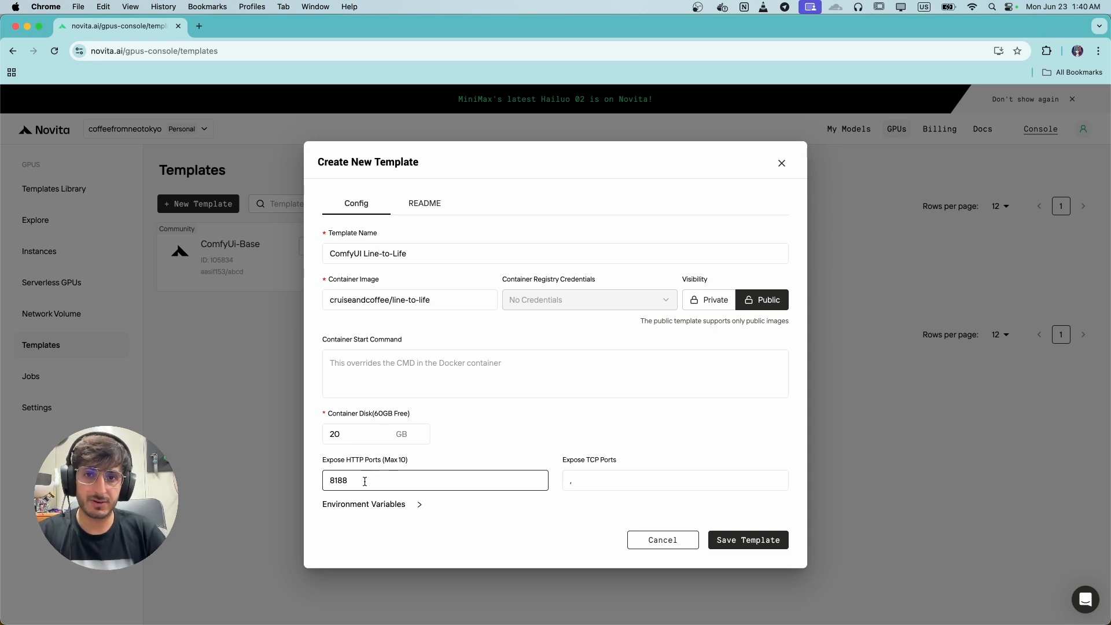
pyautogui.moveTo(364, 480); pyautogui.dragTo(295, 483)
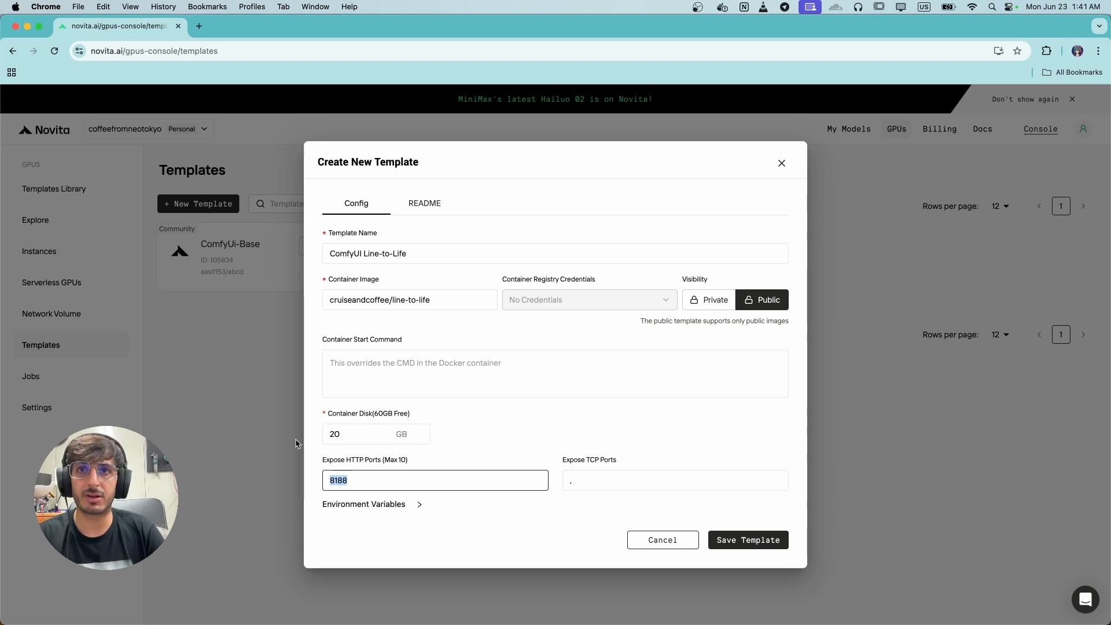
pyautogui.click(419, 505)
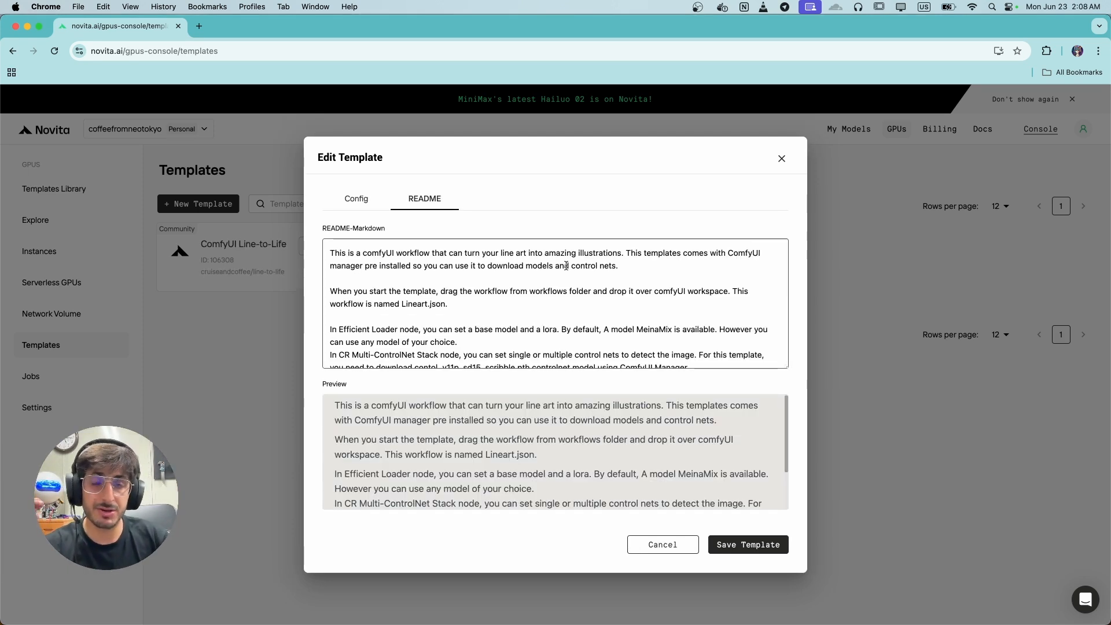
# Review the ComfyUI Line-to-Life template's README instructions, including the note on downloading the scribble controlnet model
pyautogui.scroll(-3, 586, 297)
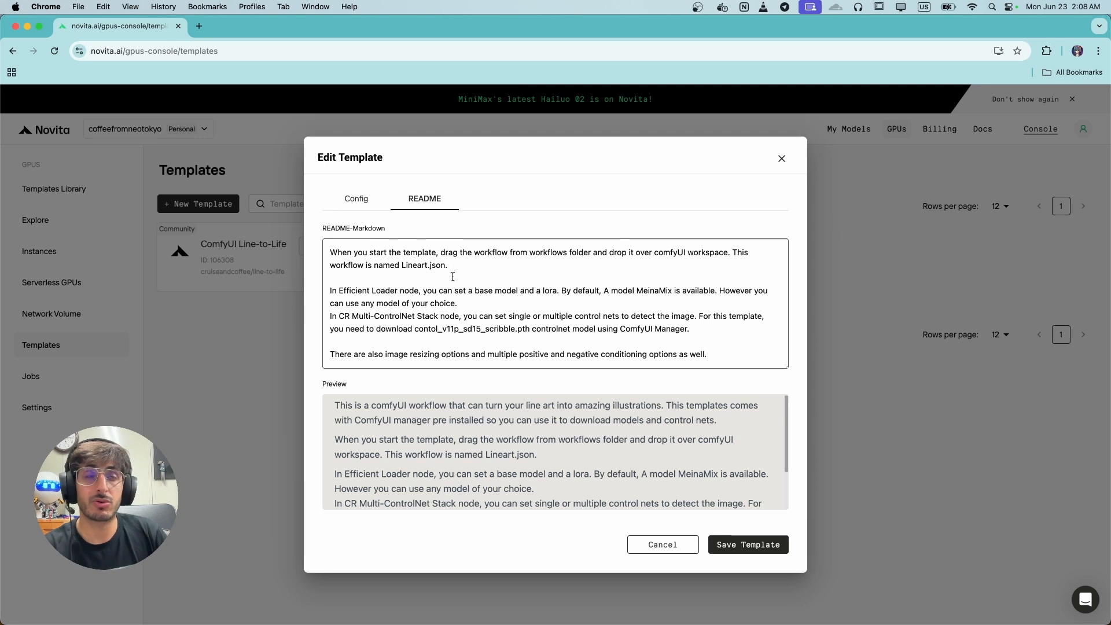
pyautogui.moveTo(414, 329); pyautogui.dragTo(578, 331)
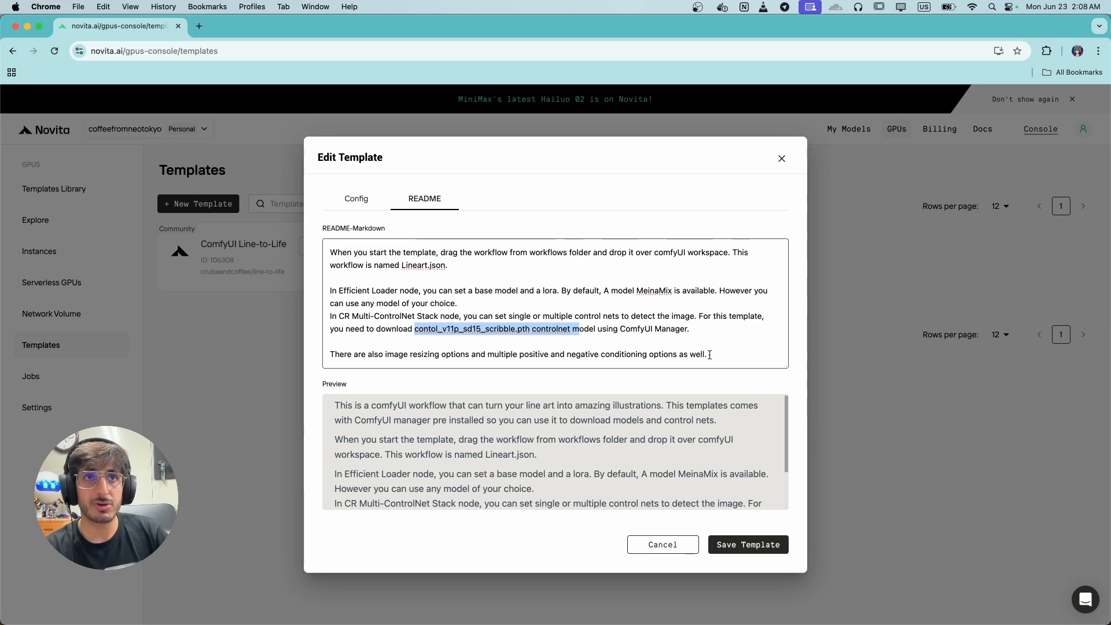
pyautogui.moveTo(702, 331); pyautogui.dragTo(405, 327)
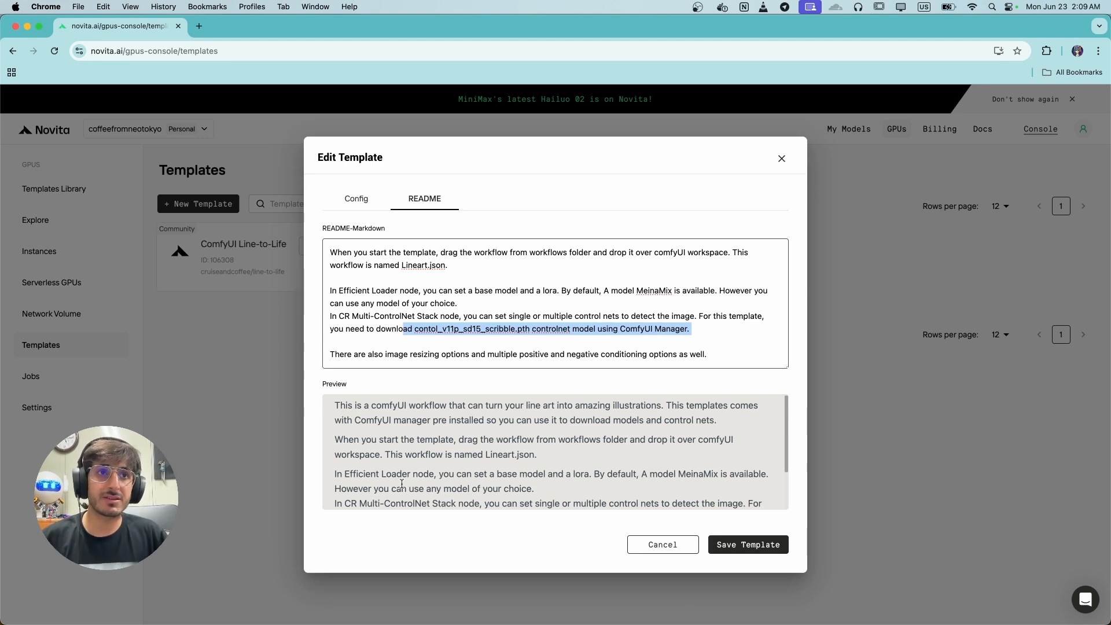
# Save the ComfyUI Line-to-Life template and locate it in the public Templates Library
pyautogui.click(756, 546)
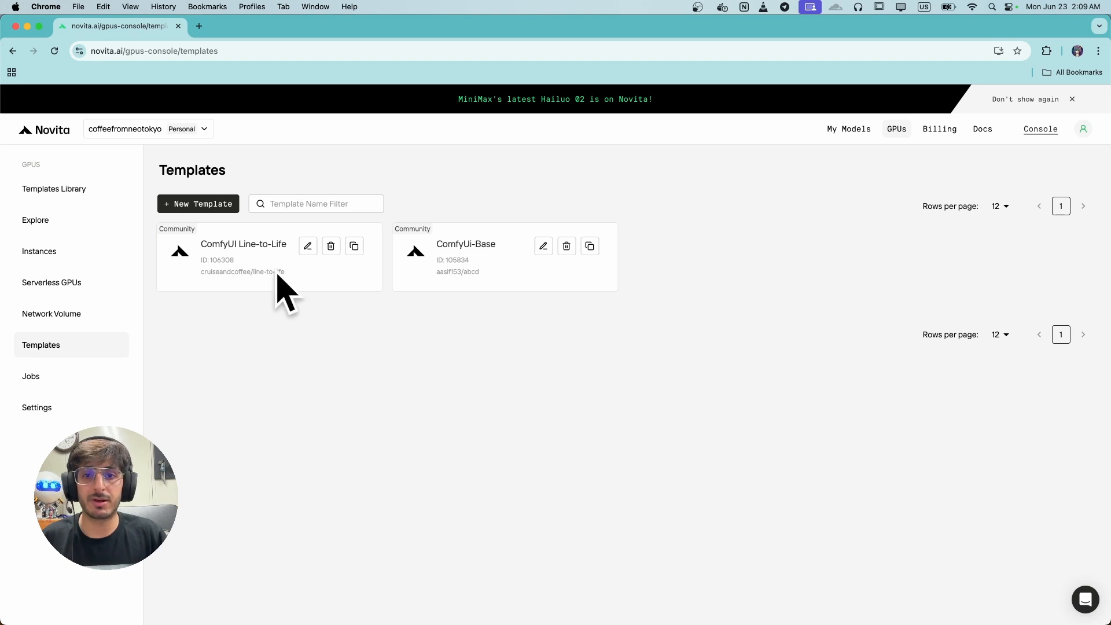
pyautogui.click(68, 191)
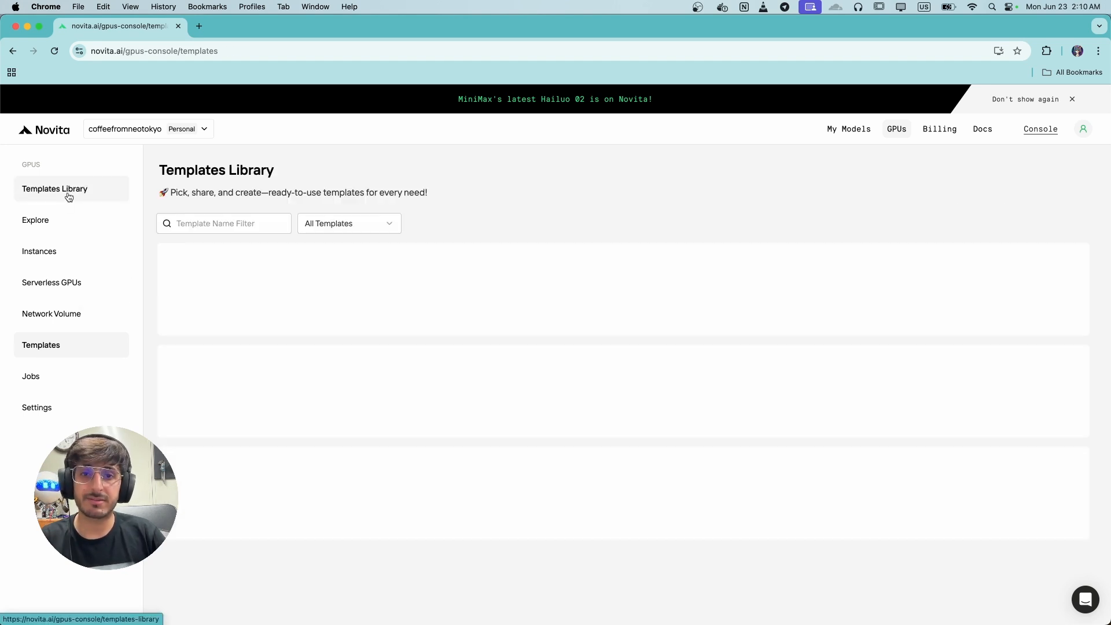
pyautogui.scroll(-15, 571, 434)
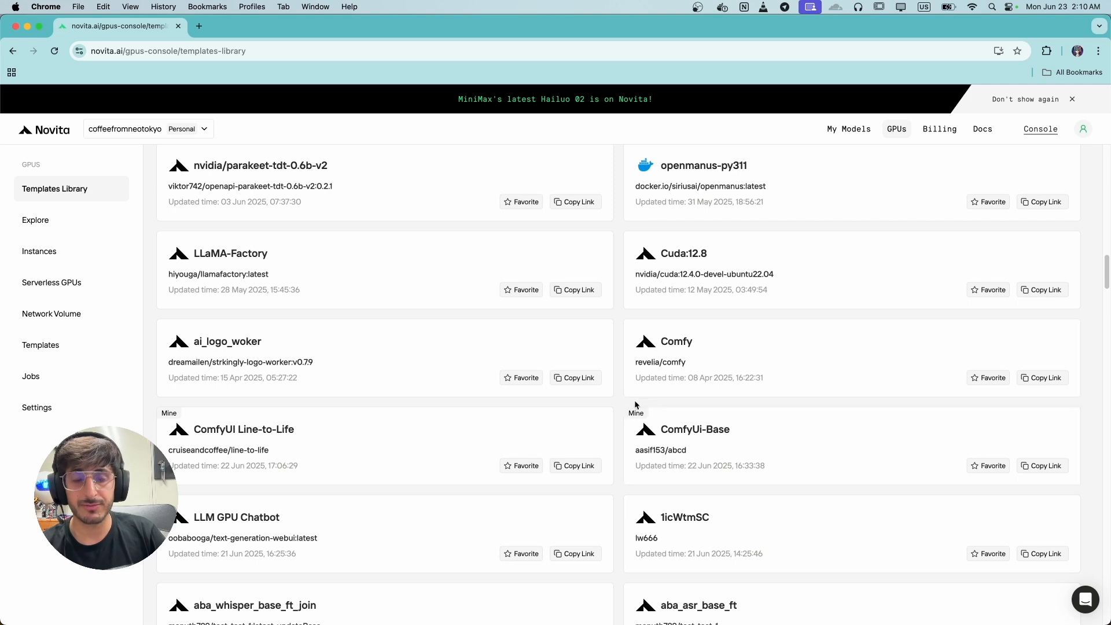
pyautogui.scroll(10, 583, 426)
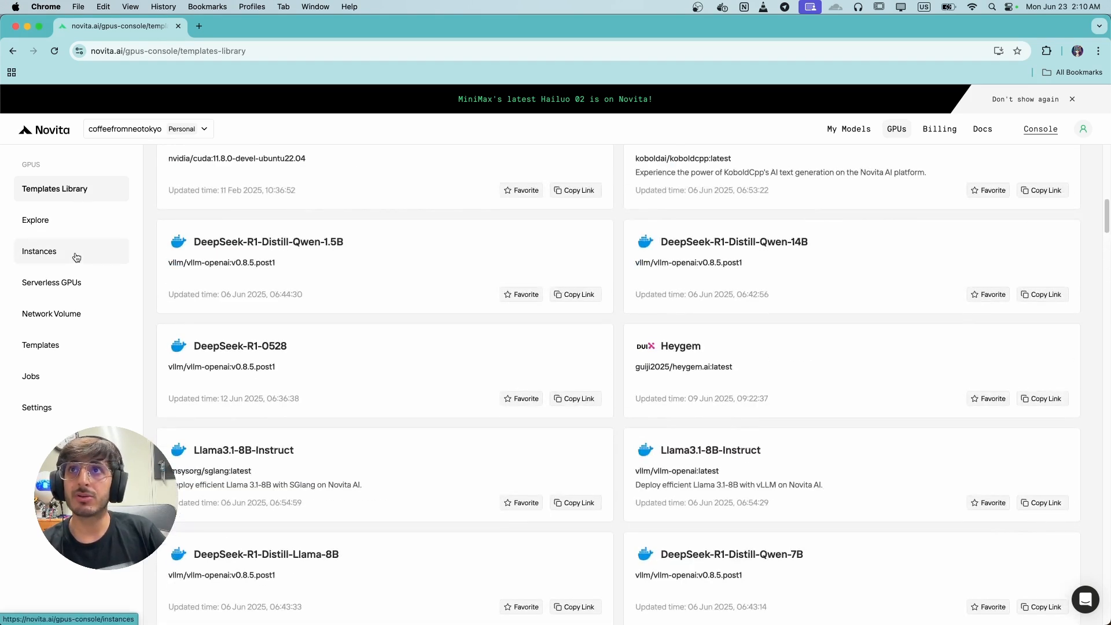
# Start a new GPU instance and change its template to ComfyUI Line-to-Life, filtering the templates by "comfyui"
pyautogui.click(76, 256)
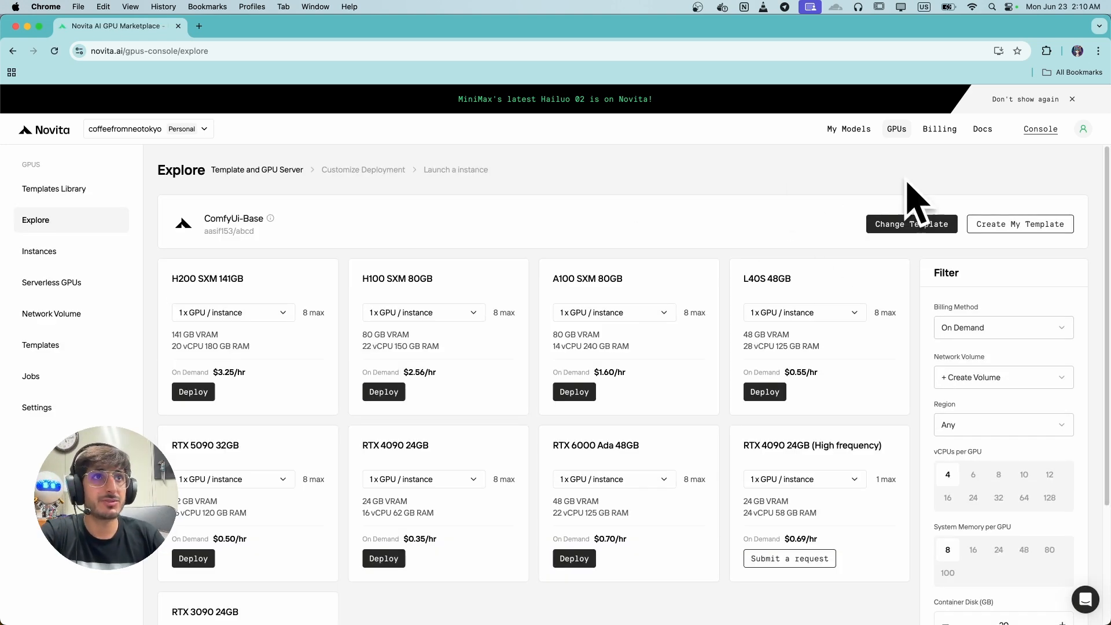
pyautogui.click(905, 227)
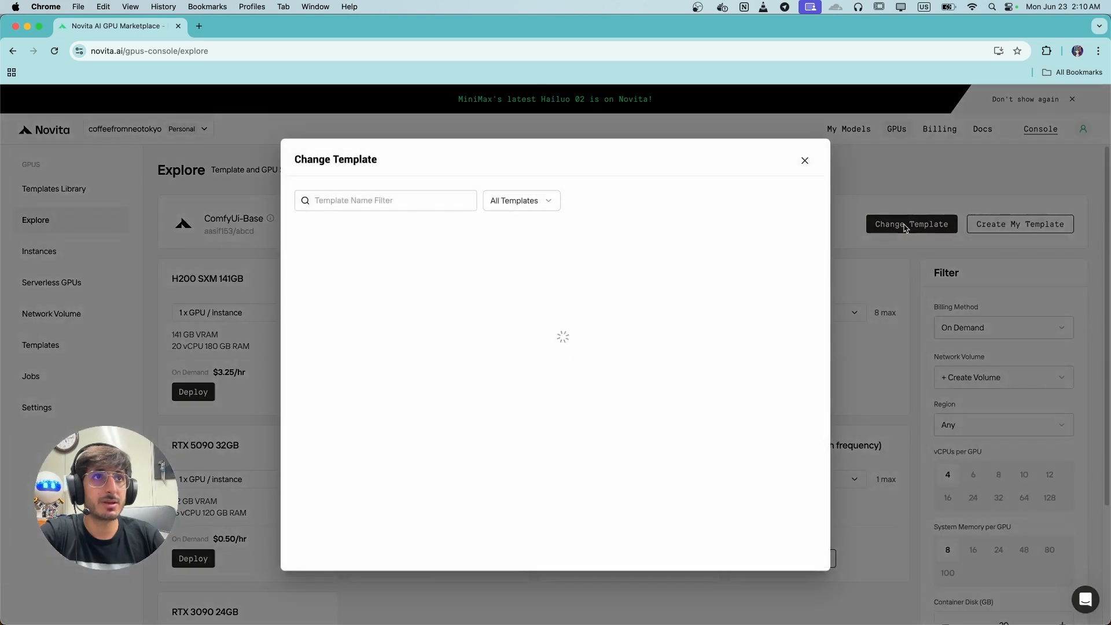
pyautogui.scroll(-20, 551, 347)
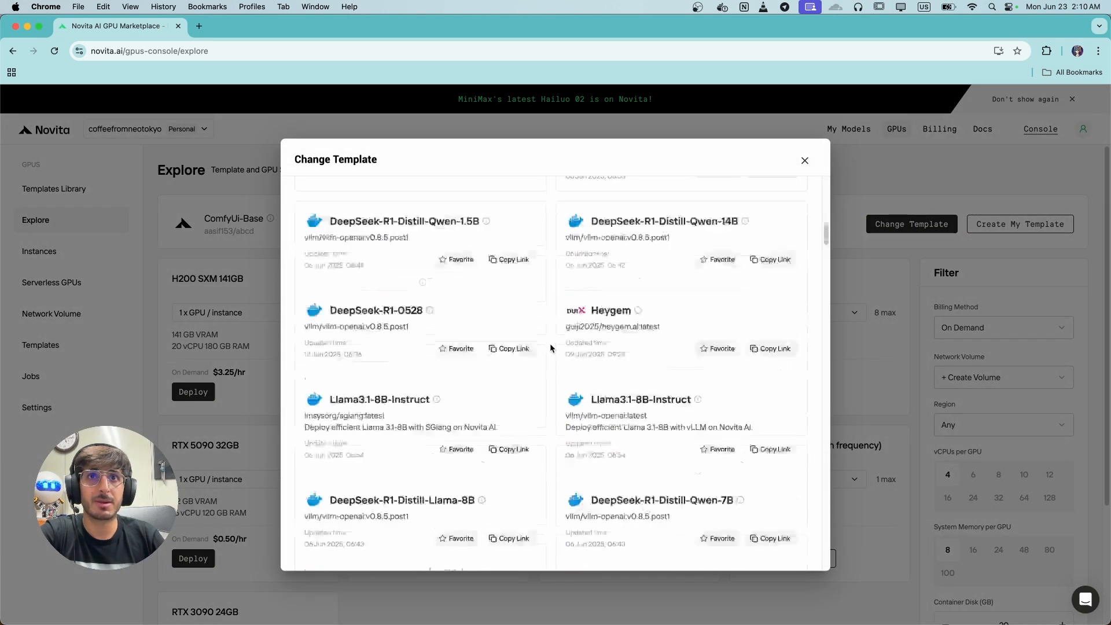
pyautogui.scroll(-5, 550, 347)
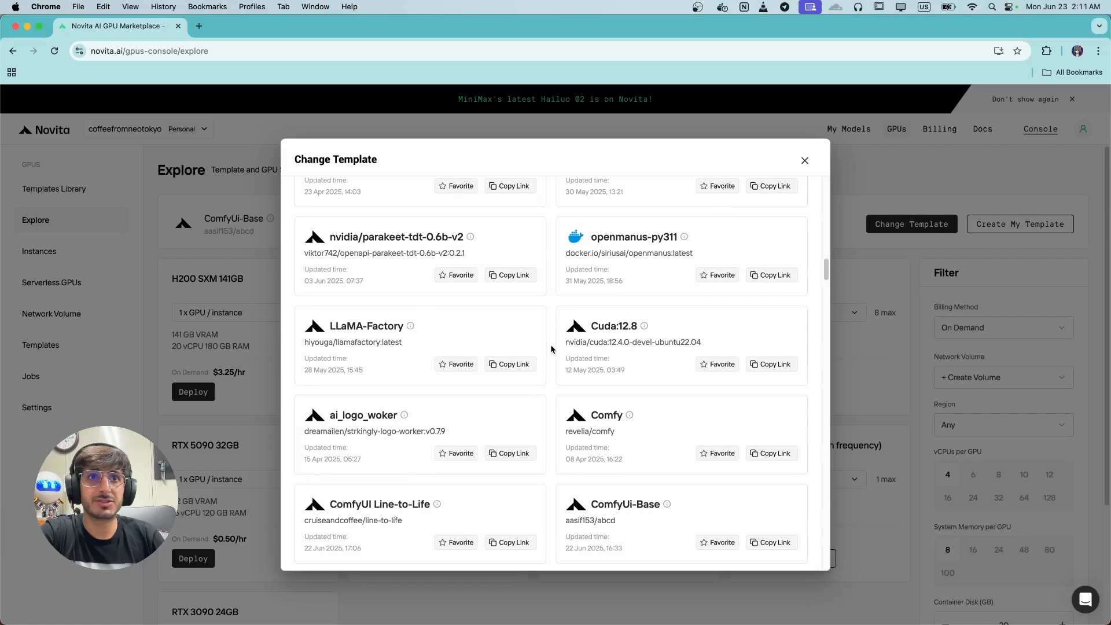
pyautogui.write('comfyui')
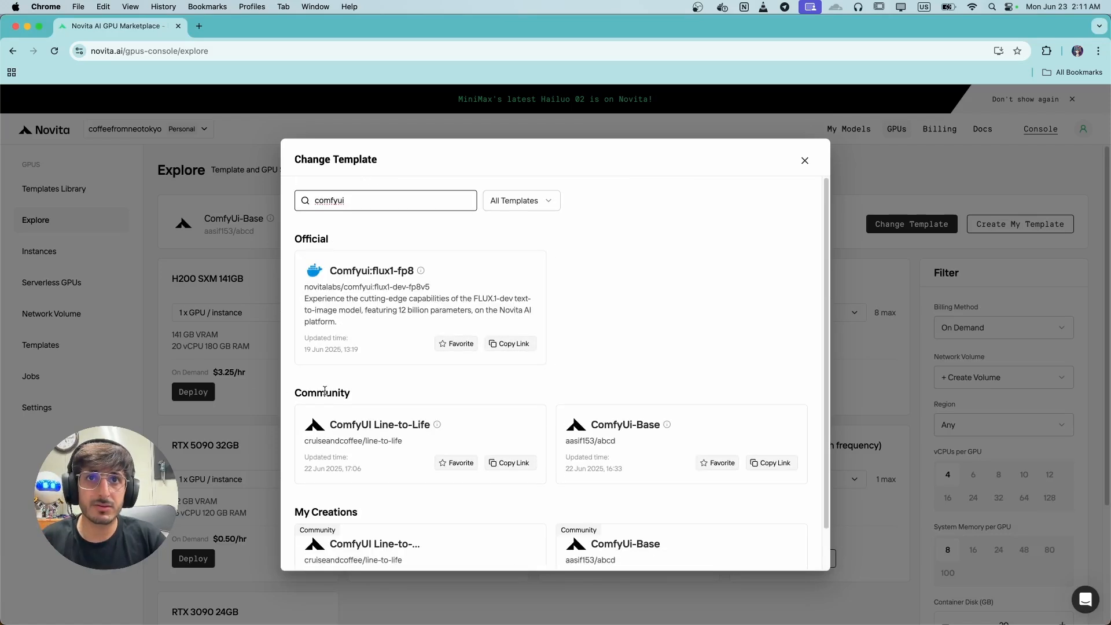
pyautogui.click(389, 461)
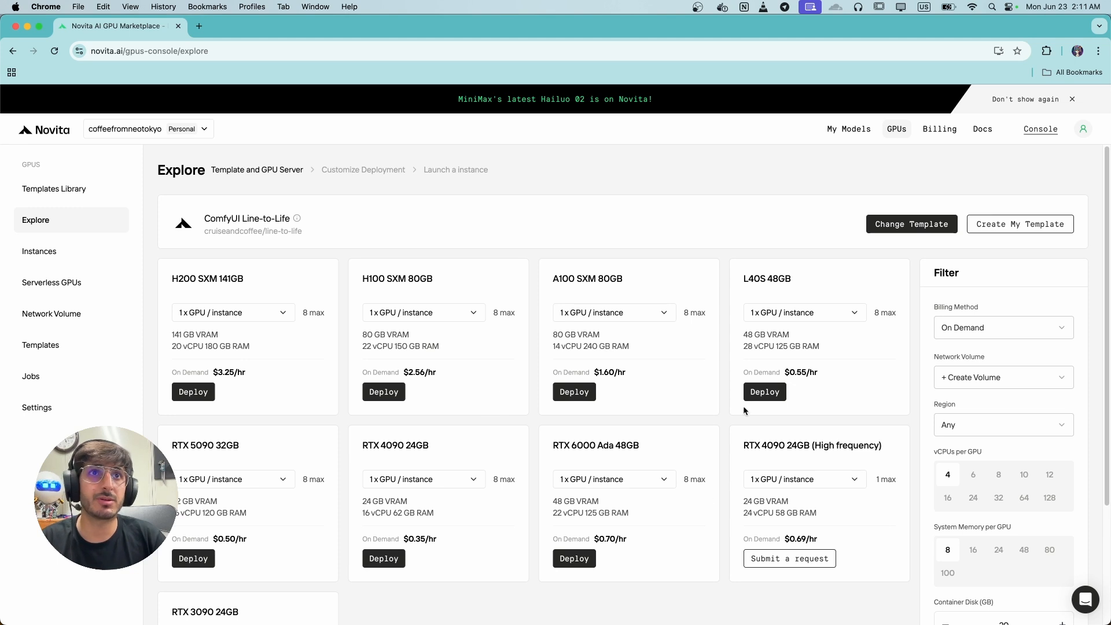
# Deploy the ComfyUI Line-to-Life template on an on-demand instance with one RTX 5090 32GB GPU
pyautogui.scroll(-1, 449, 482)
pyautogui.scroll(-4, 449, 482)
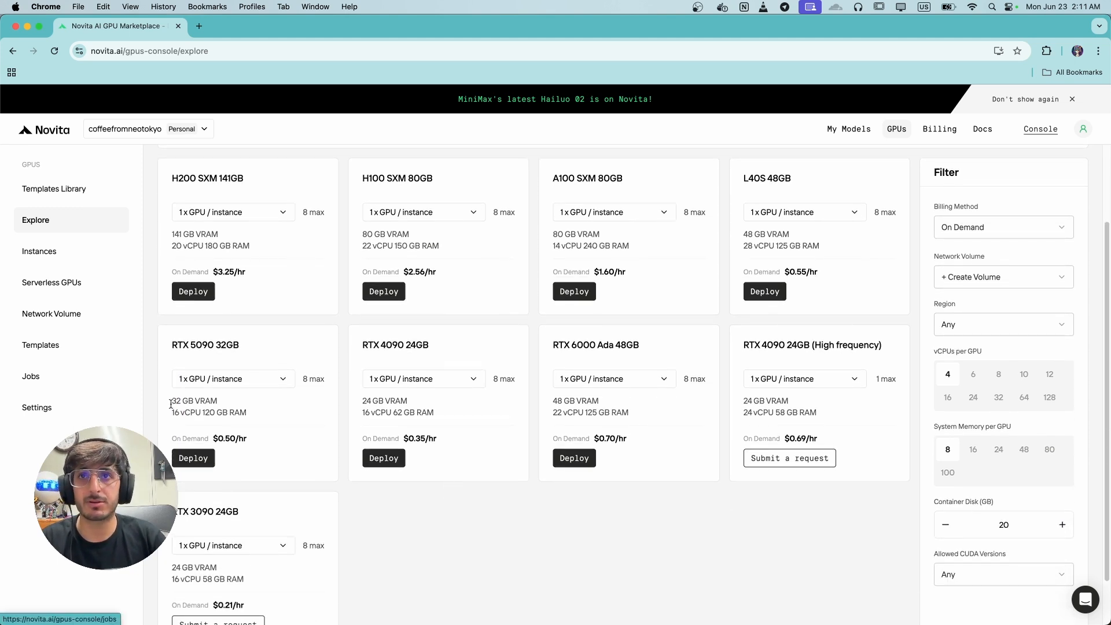
pyautogui.click(192, 458)
pyautogui.scroll(-2, 850, 570)
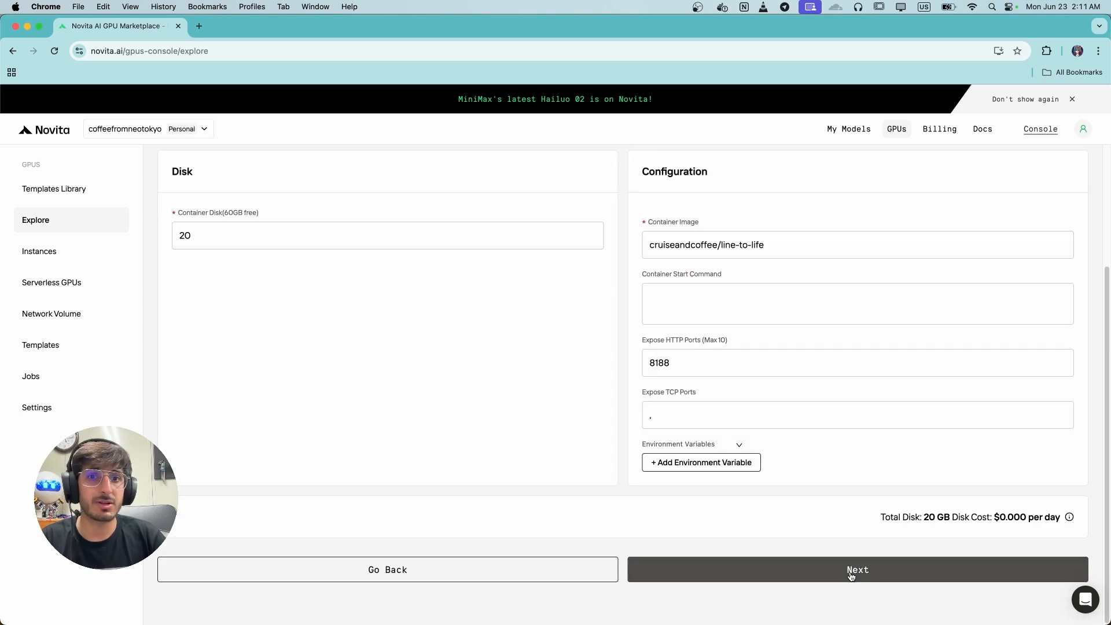
pyautogui.click(850, 572)
pyautogui.click(807, 460)
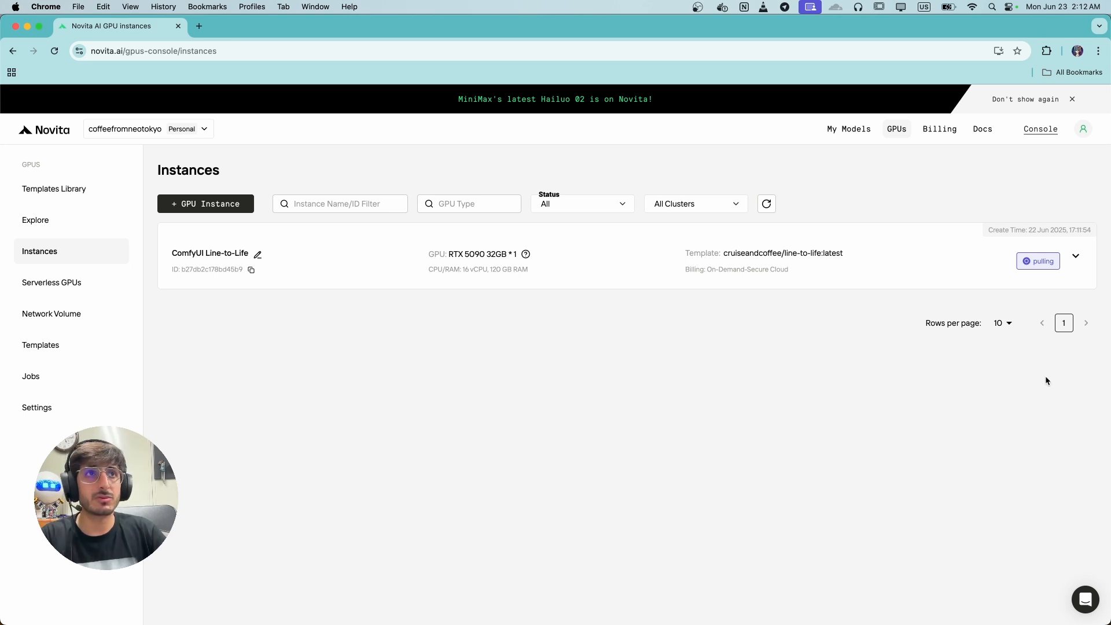
# Check the new instance's image download log and connect to its HTTP service on port 8188
pyautogui.click(1074, 258)
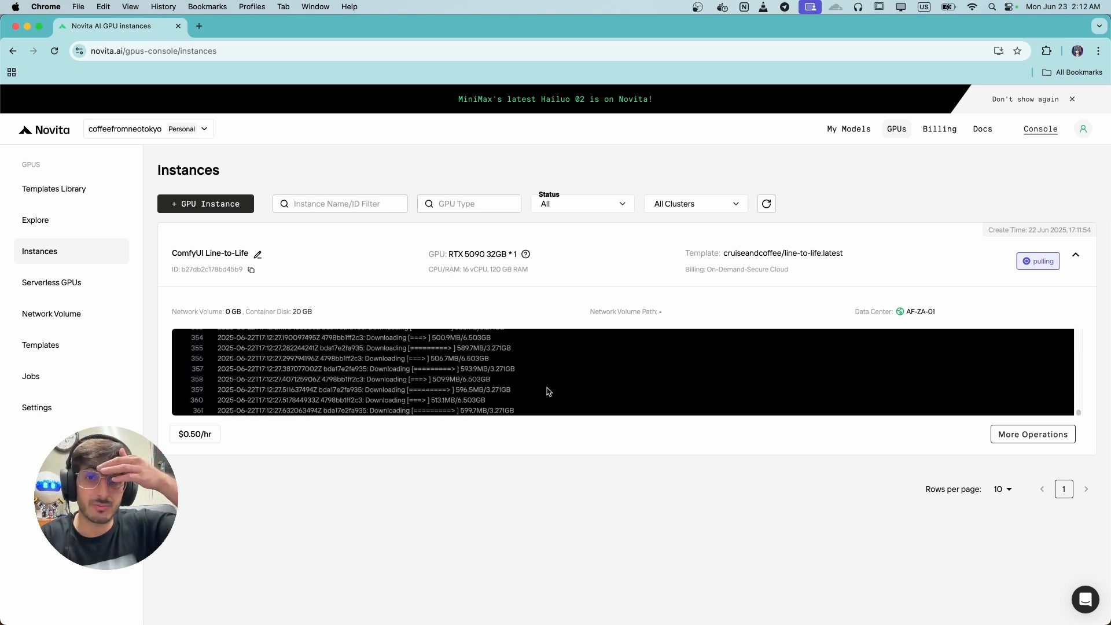
pyautogui.scroll(1, 492, 393)
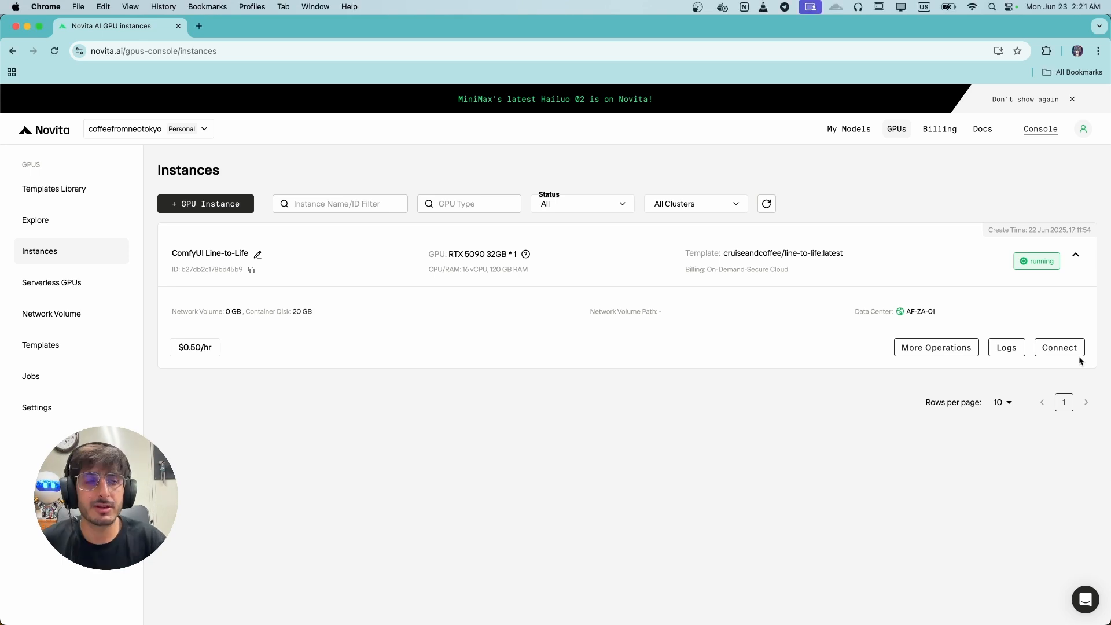
pyautogui.click(1065, 348)
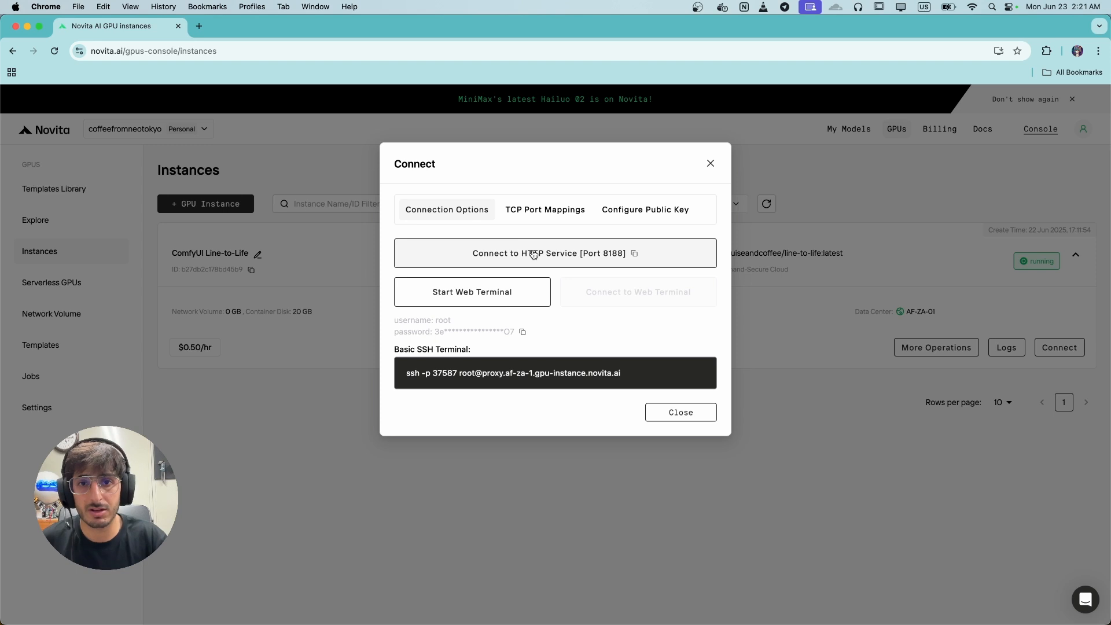
pyautogui.click(550, 255)
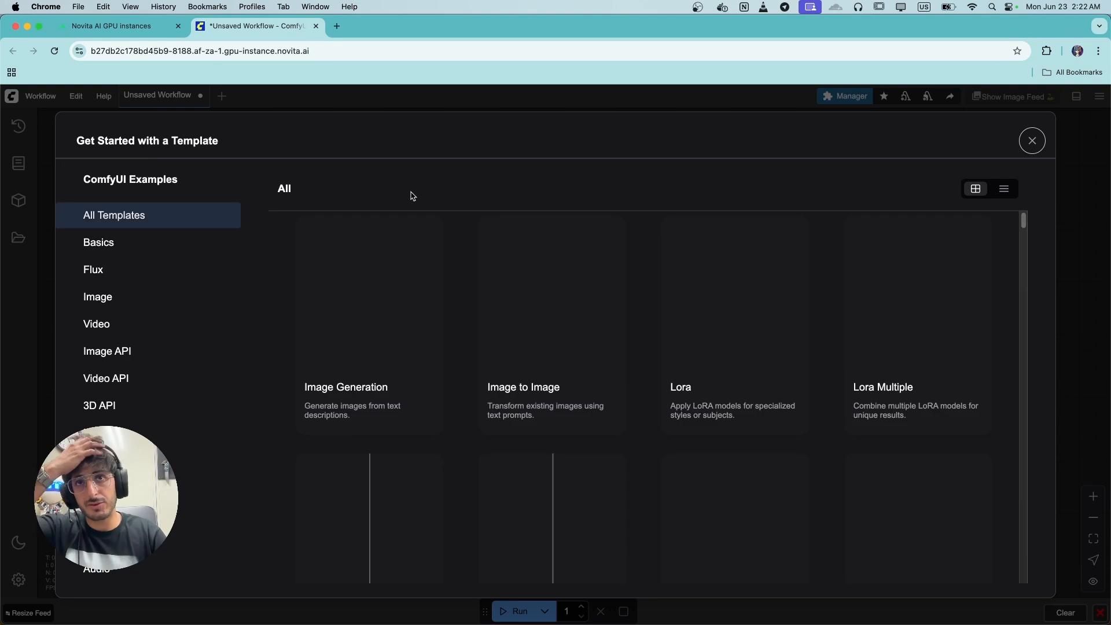
# Dismiss the starter template gallery and open the saved Lineart.json workflow
pyautogui.click(1032, 142)
pyautogui.click(19, 238)
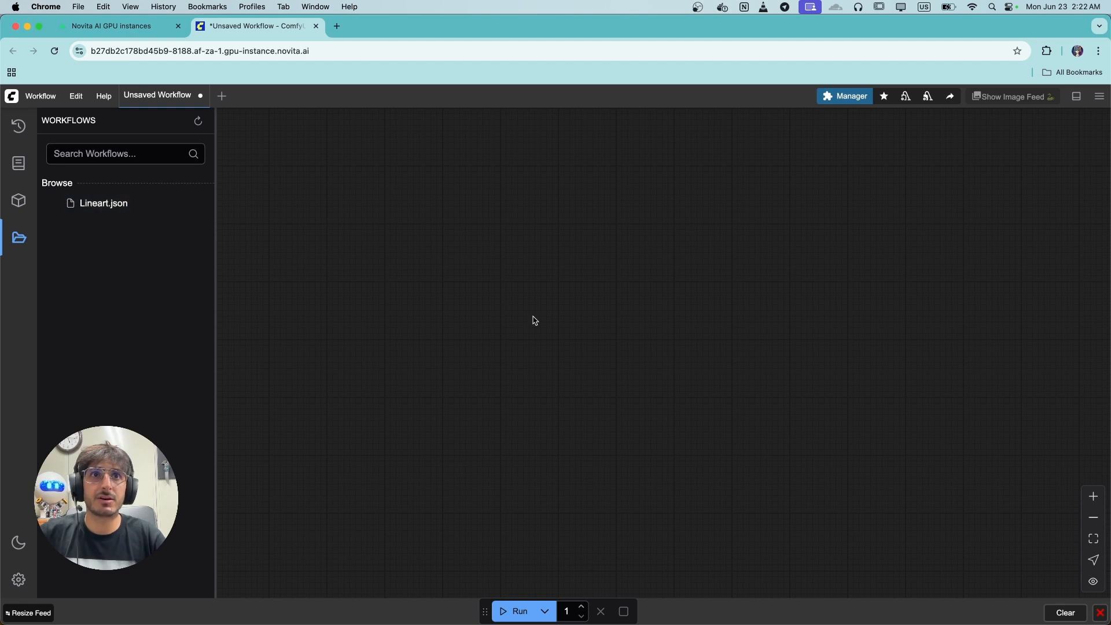
pyautogui.click(124, 206)
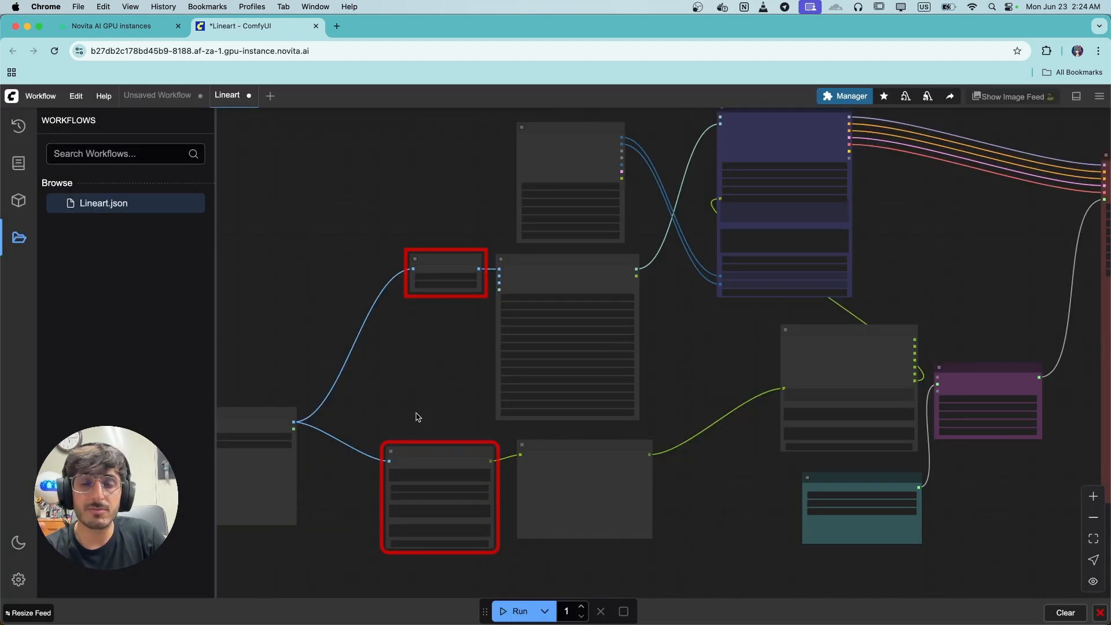
# Examine the workflow's red-outlined nodes and the ComfyUI Manager option for installing missing custom nodes
pyautogui.scroll(2, 418, 417)
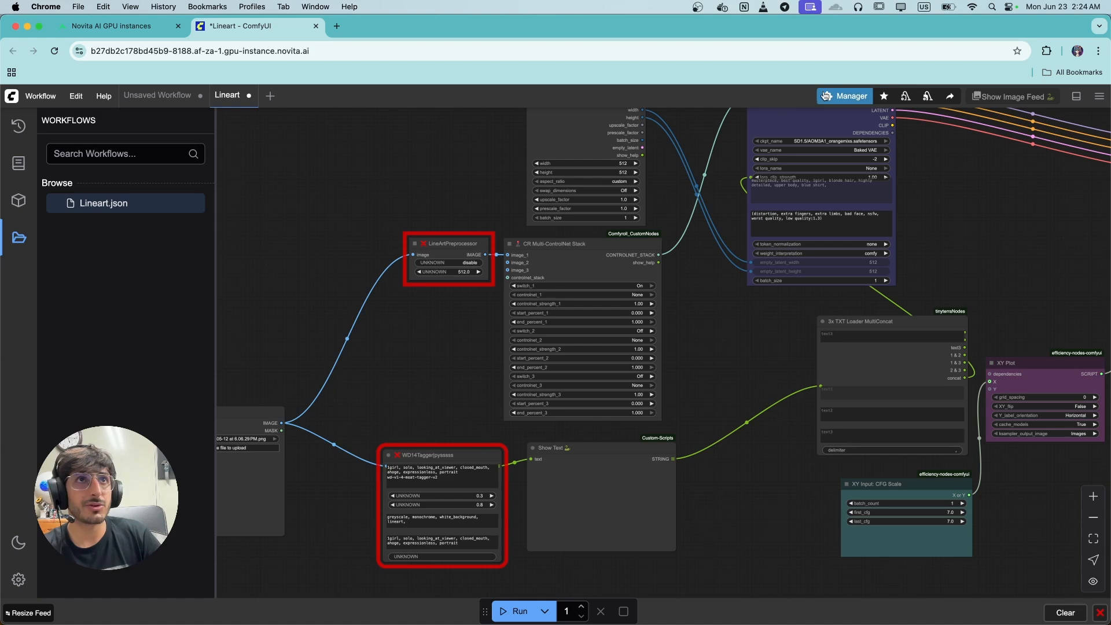
pyautogui.click(845, 96)
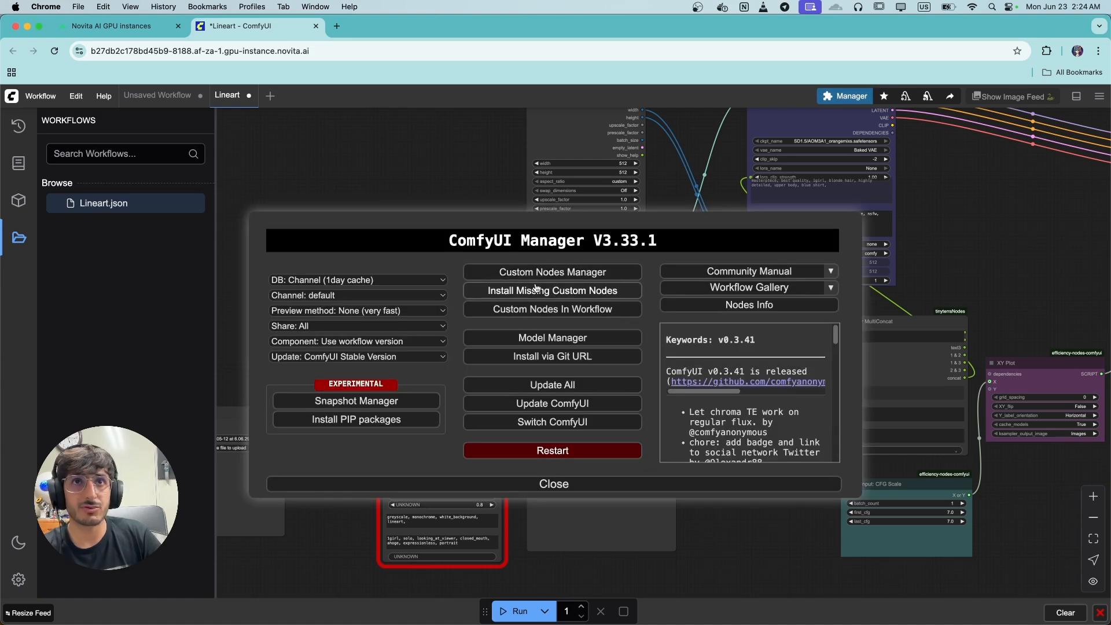
pyautogui.click(474, 485)
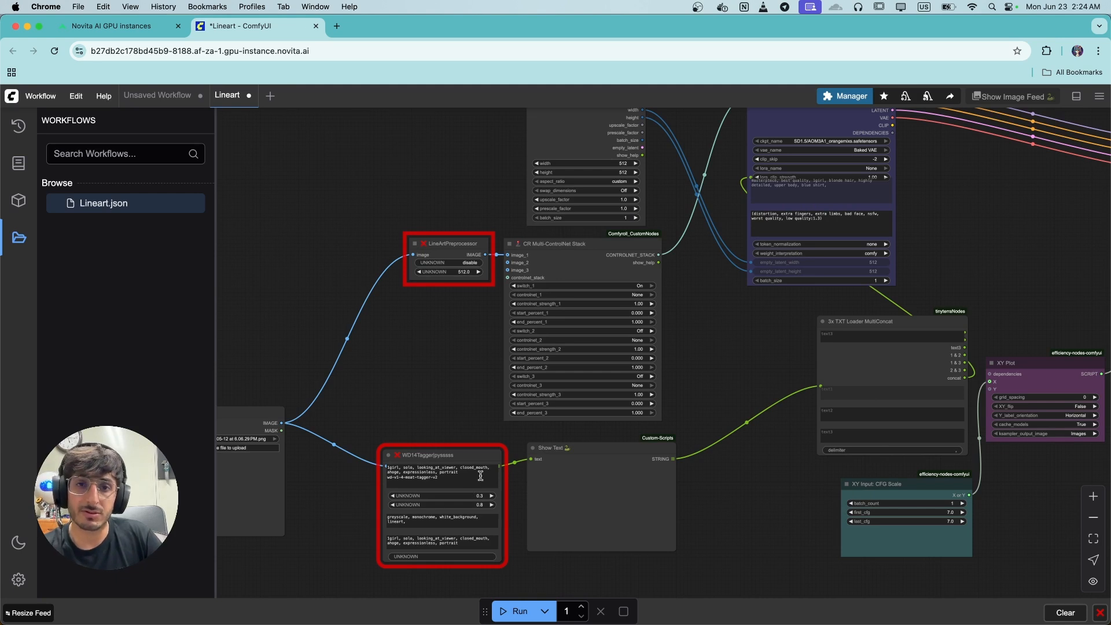
# Add a note on installing the two missing custom nodes through ComfyUI Manager to the Line-to-Life template's README, and save the template
pyautogui.click(148, 29)
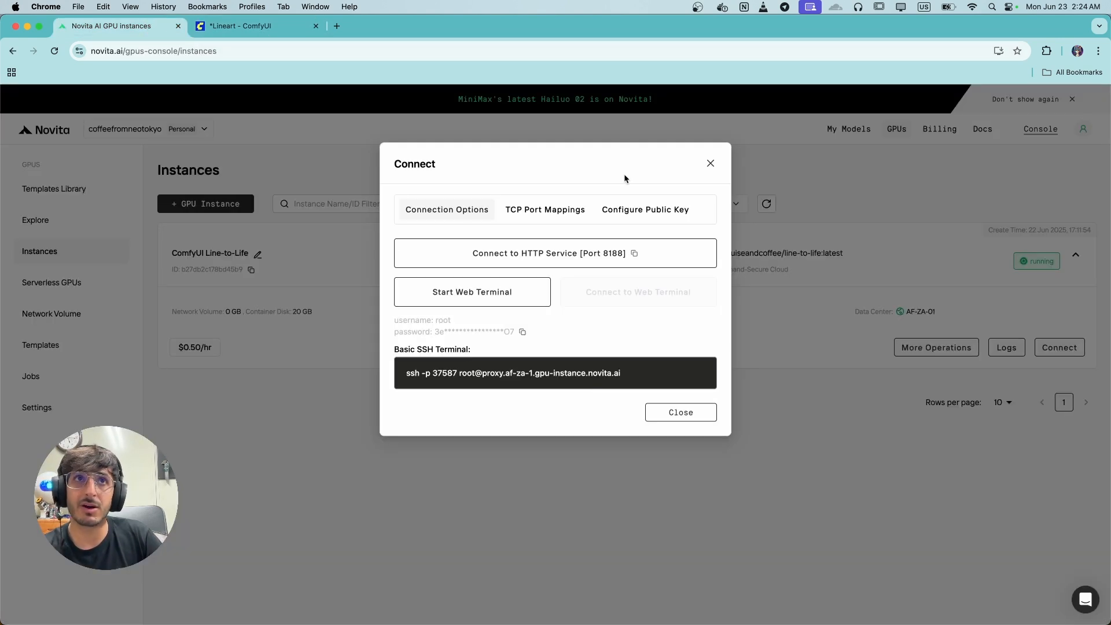
pyautogui.click(706, 161)
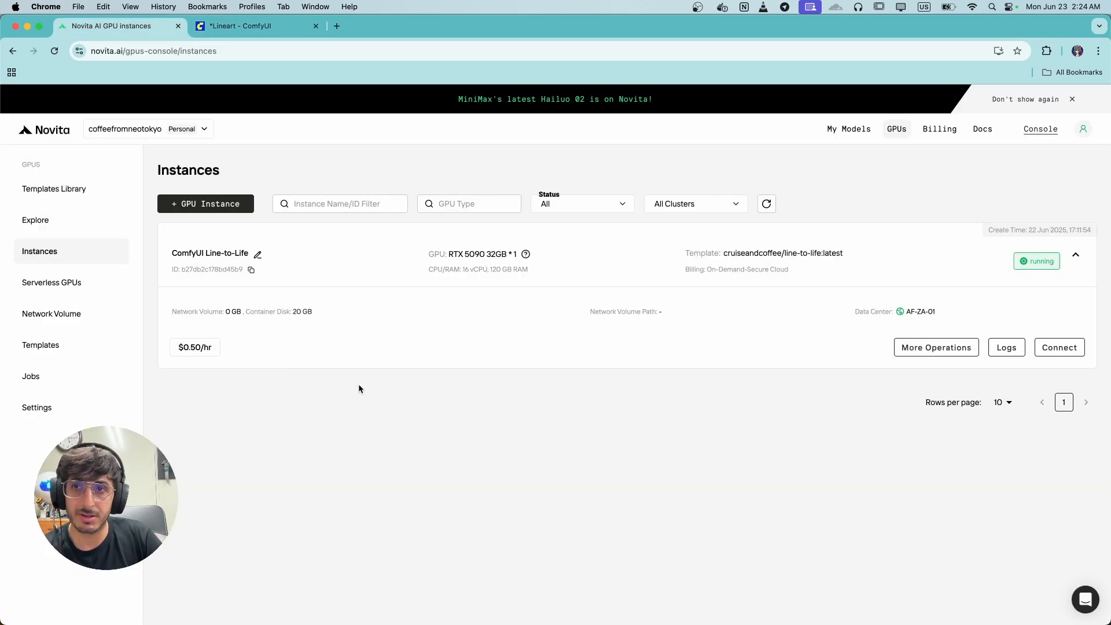
pyautogui.click(54, 346)
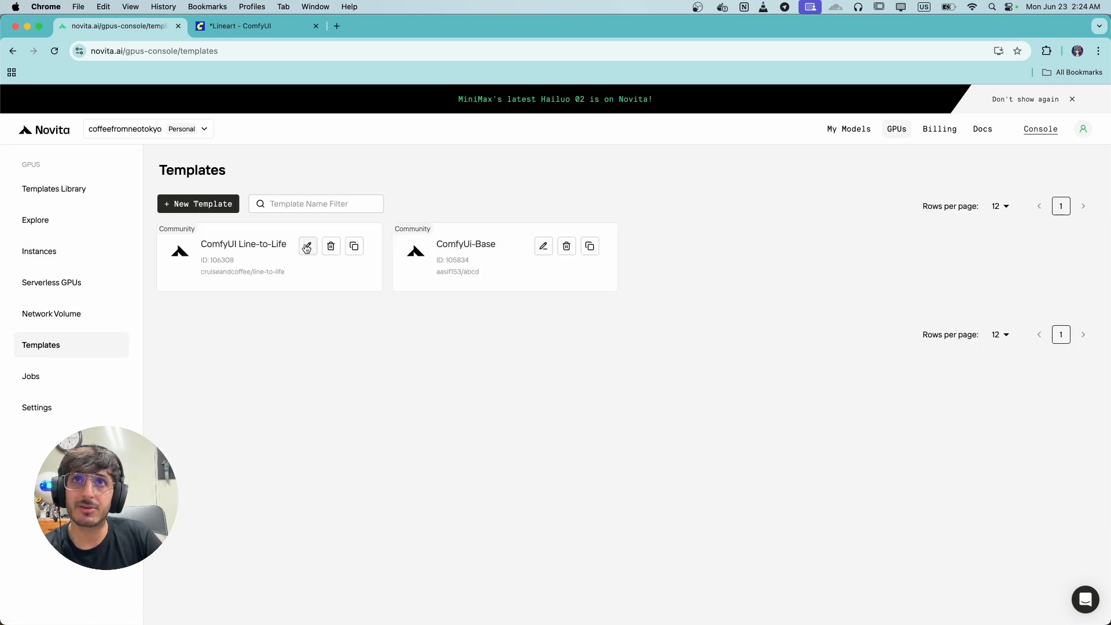
pyautogui.click(307, 248)
pyautogui.click(425, 202)
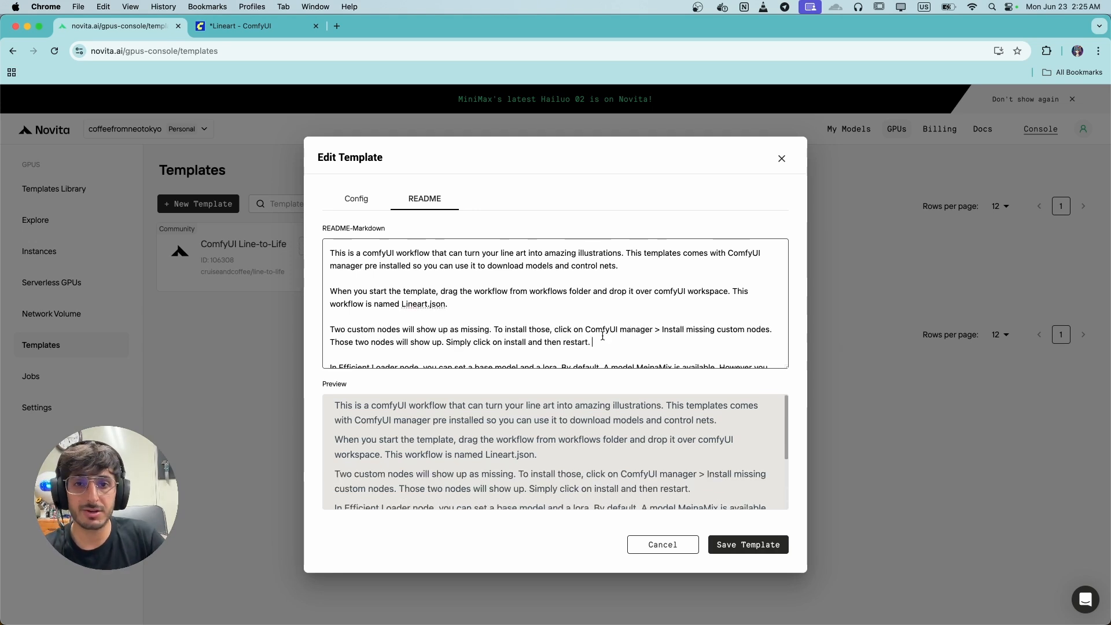
pyautogui.moveTo(592, 342); pyautogui.dragTo(305, 321)
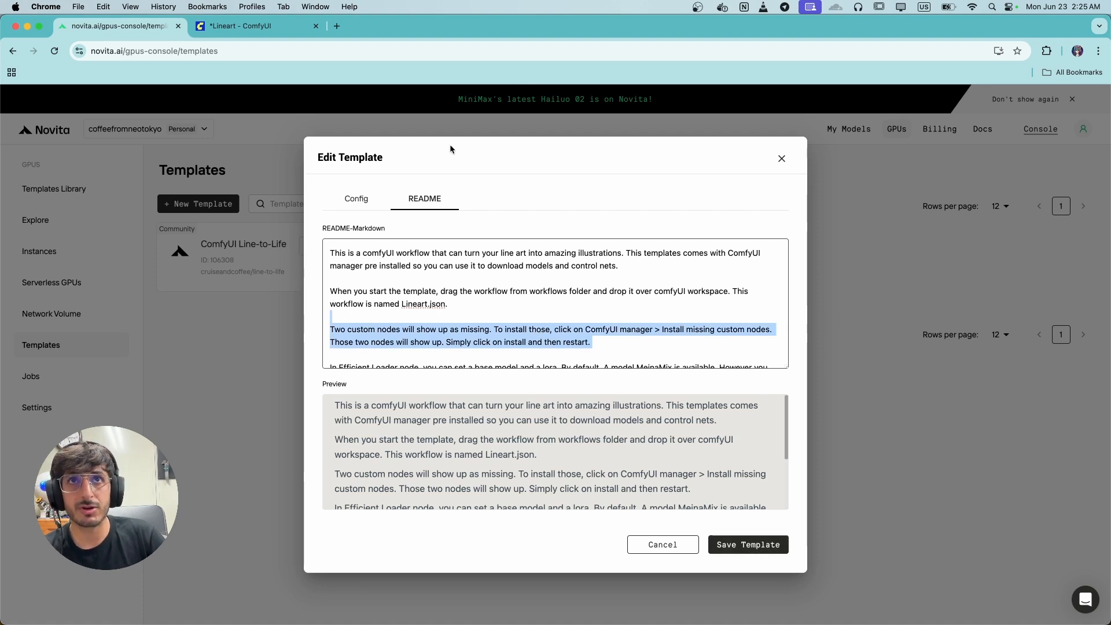
pyautogui.click(764, 547)
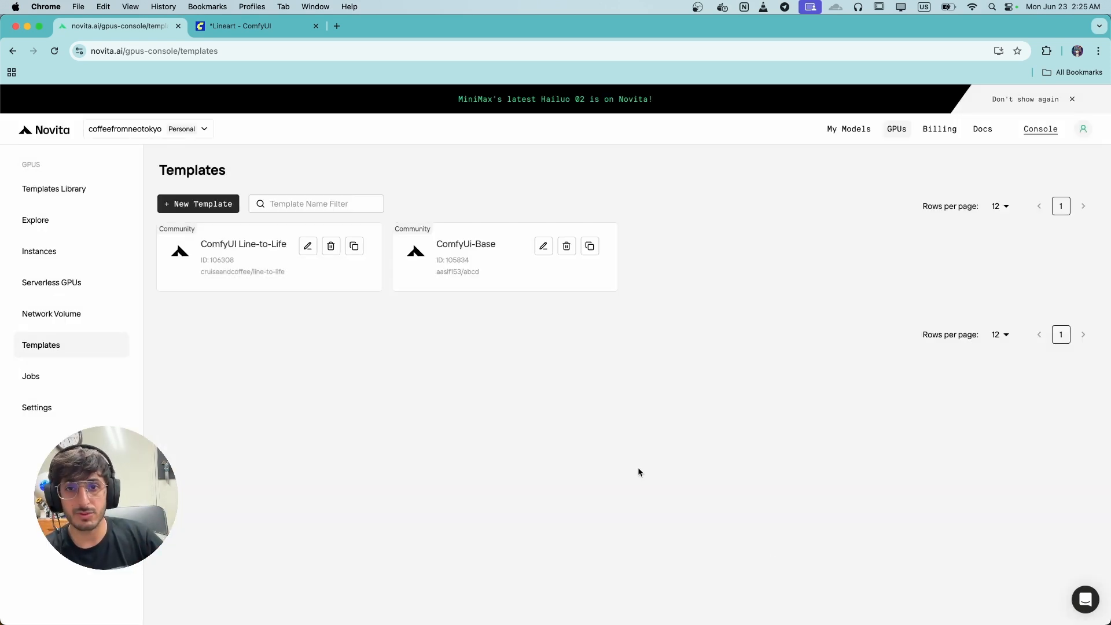
# Return to the Lineart workflow, open ComfyUI Manager for the missing nodes, and set the Efficient Loader's checkpoint to meinamix_v12Final.safetensors
pyautogui.click(267, 29)
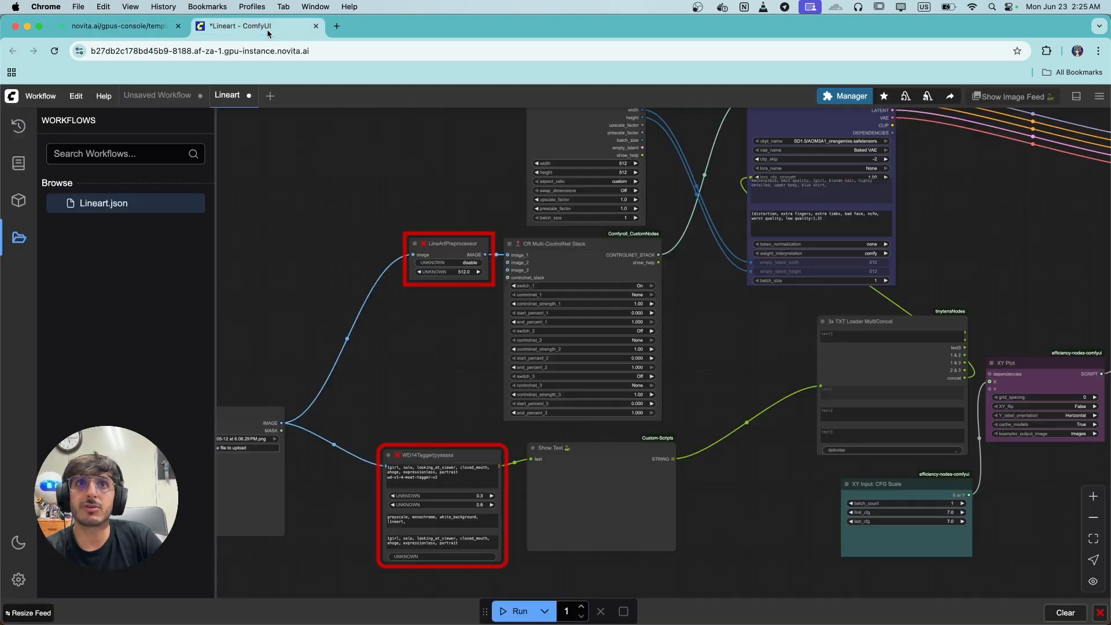
pyautogui.click(853, 97)
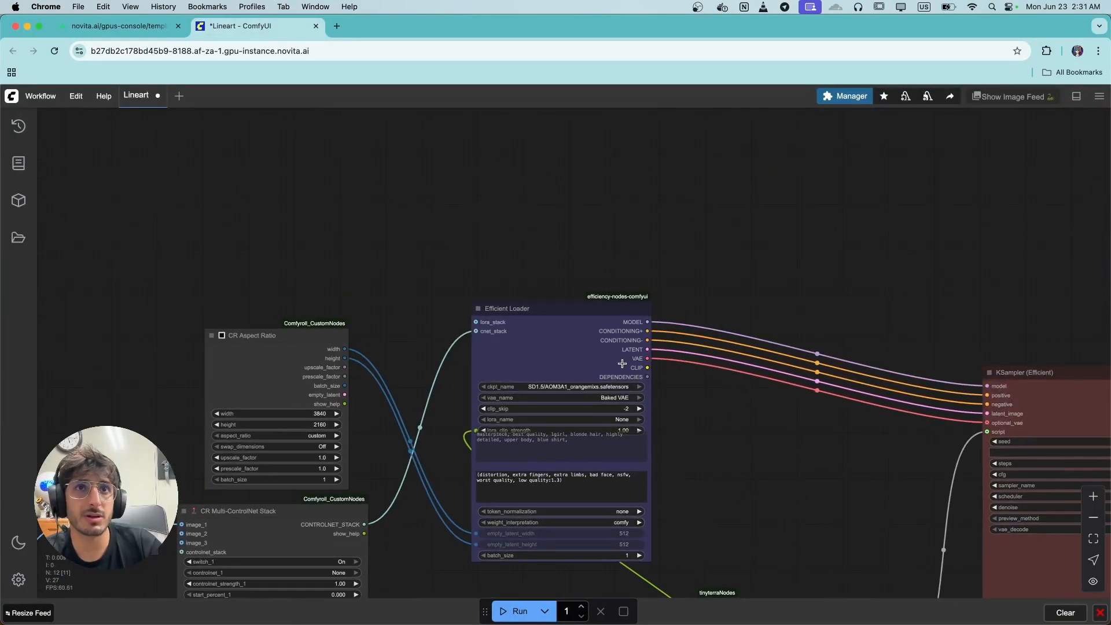
pyautogui.scroll(4, 621, 366)
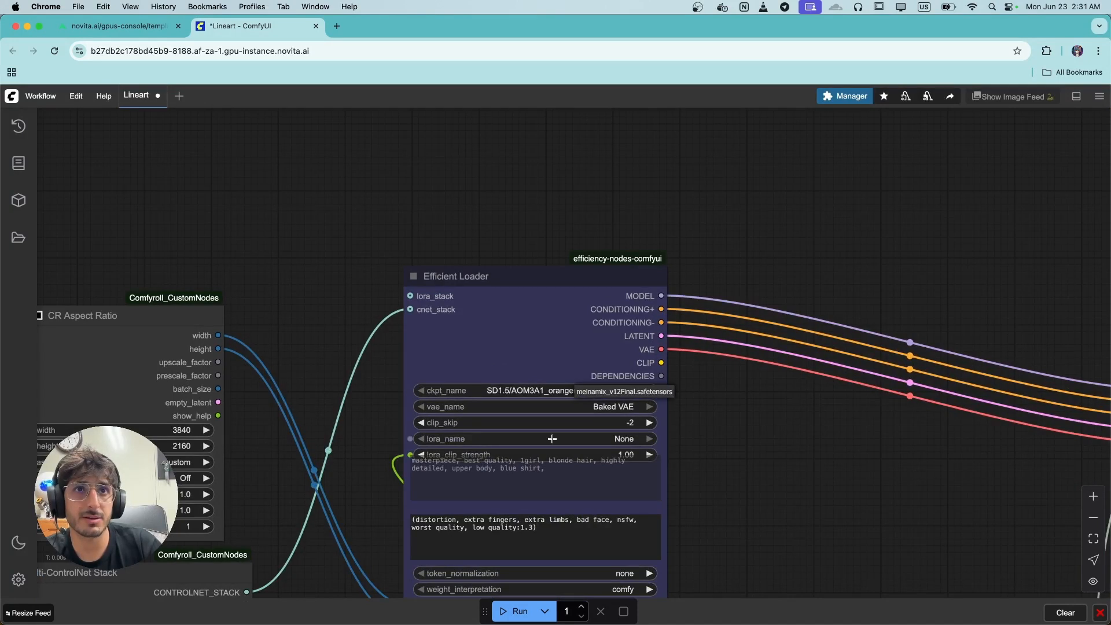
pyautogui.click(604, 391)
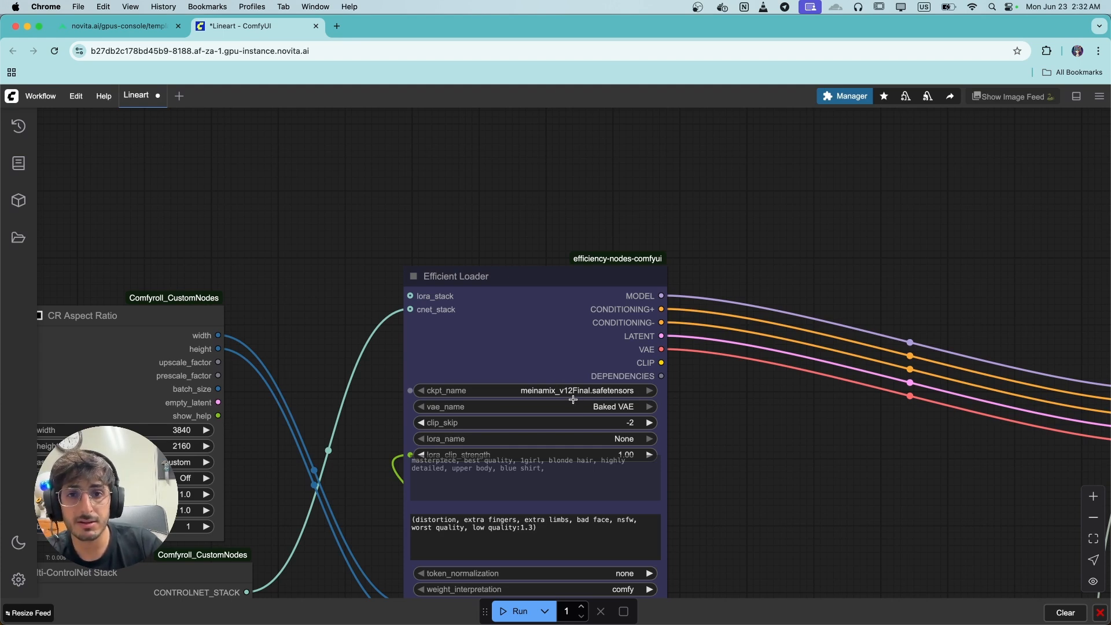
# Examine the controlnet options of the CR Multi-ControlNet Stack node
pyautogui.scroll(-5, 573, 400)
pyautogui.scroll(1, 390, 526)
pyautogui.moveTo(389, 526); pyautogui.dragTo(424, 416)
pyautogui.click(484, 413)
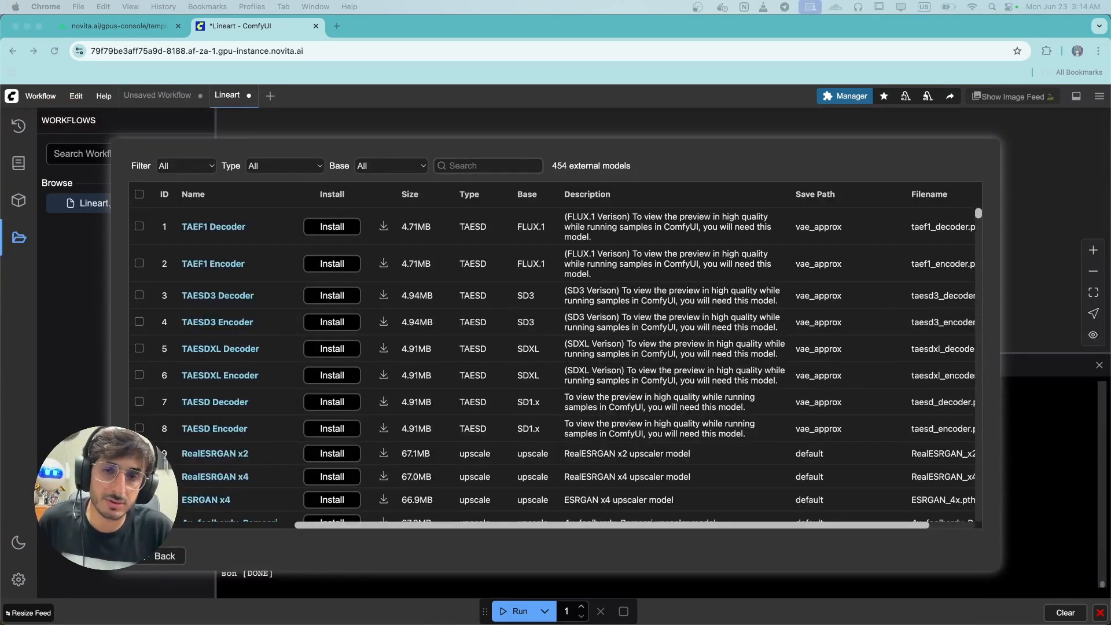
# Review the template README's instructions on downloading the control_v11p_sd15_scribble controlnet model and restarting the server
pyautogui.click(116, 30)
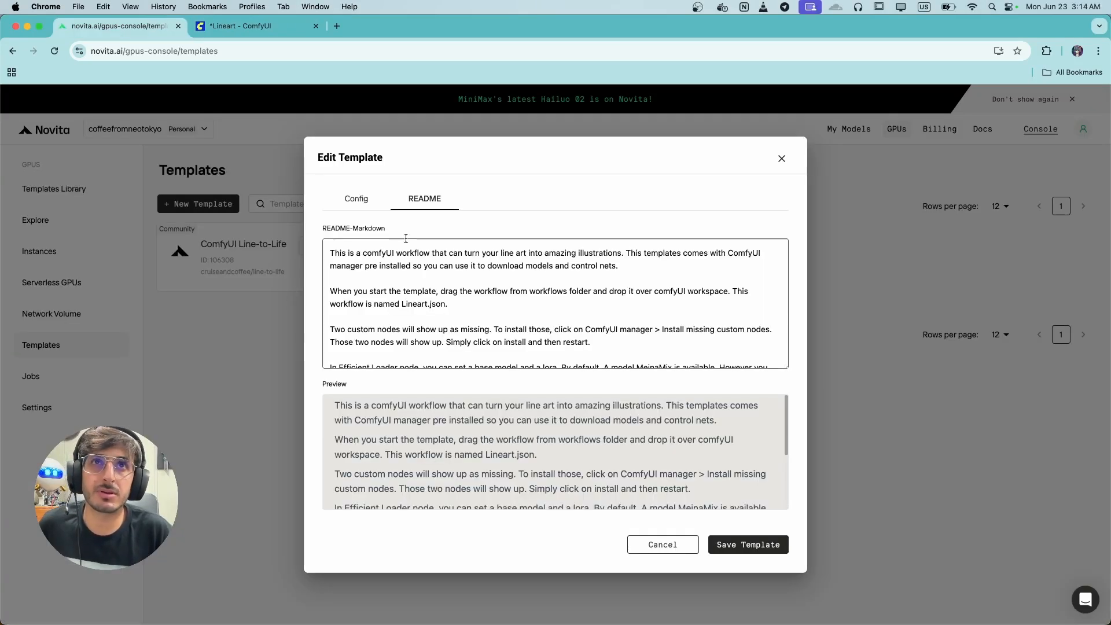
pyautogui.scroll(-5, 494, 295)
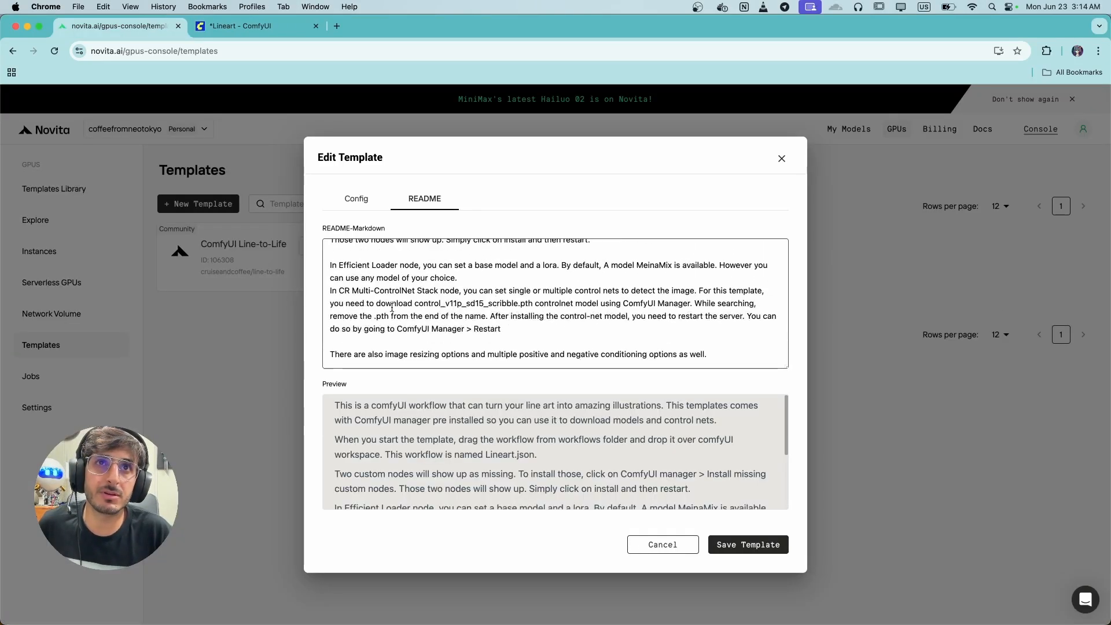
# Find control_v11p_sd15_scribble, copied from the template README, in ComfyUI's model manager and install the ControlNet-v1-1 (scribble; fp16) model
pyautogui.moveTo(414, 303); pyautogui.dragTo(519, 303)
pyautogui.rightClick(505, 303)
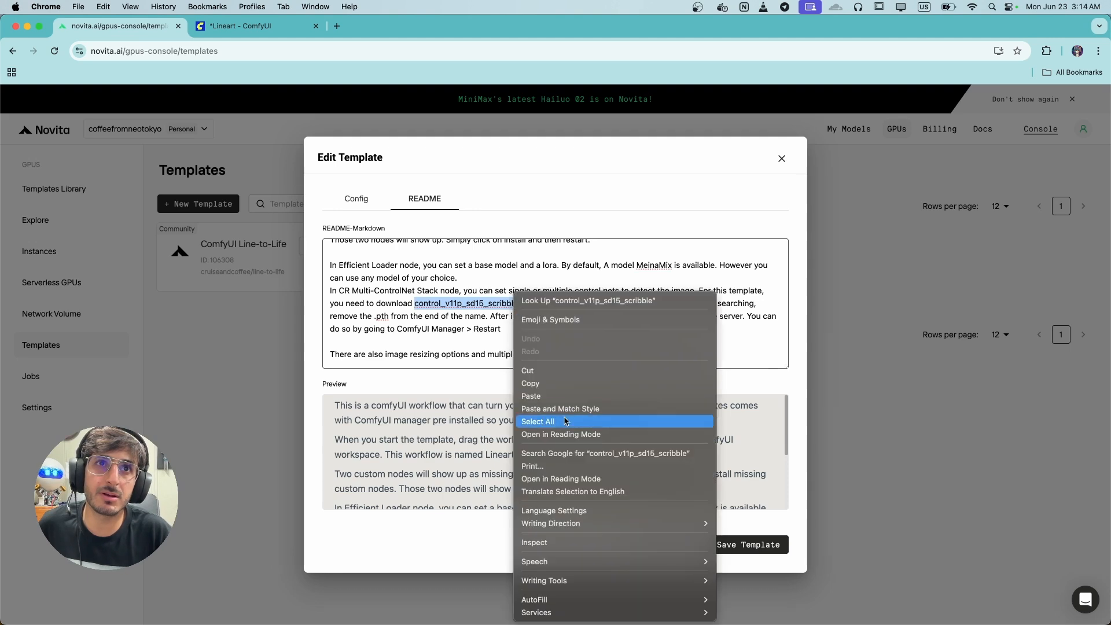
pyautogui.click(564, 383)
pyautogui.click(262, 28)
pyautogui.click(499, 173)
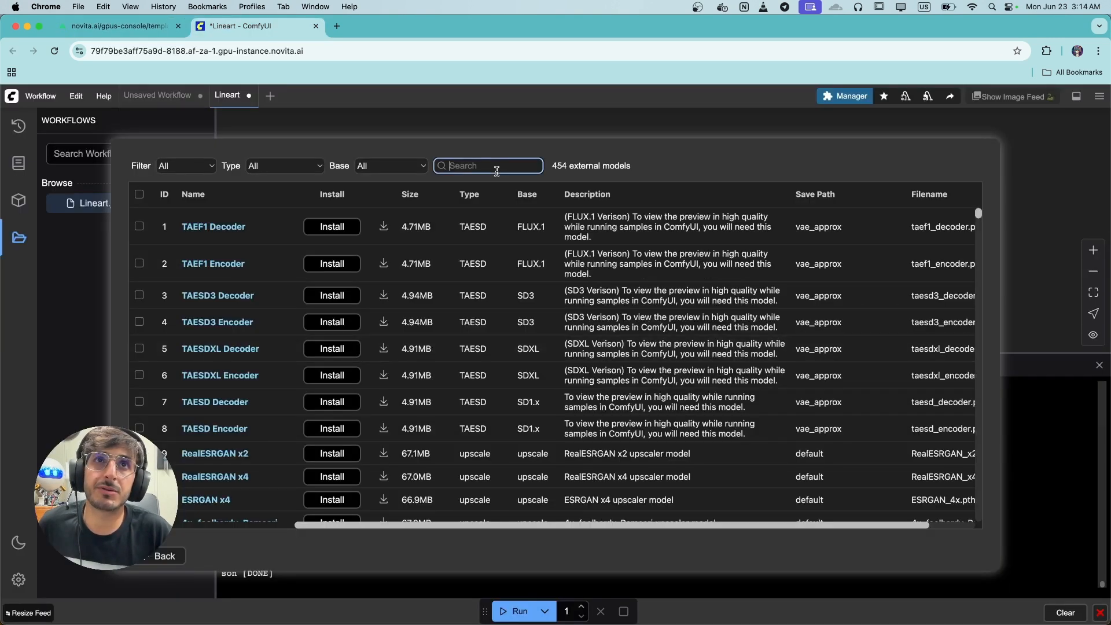
pyautogui.rightClick(499, 173)
pyautogui.click(515, 272)
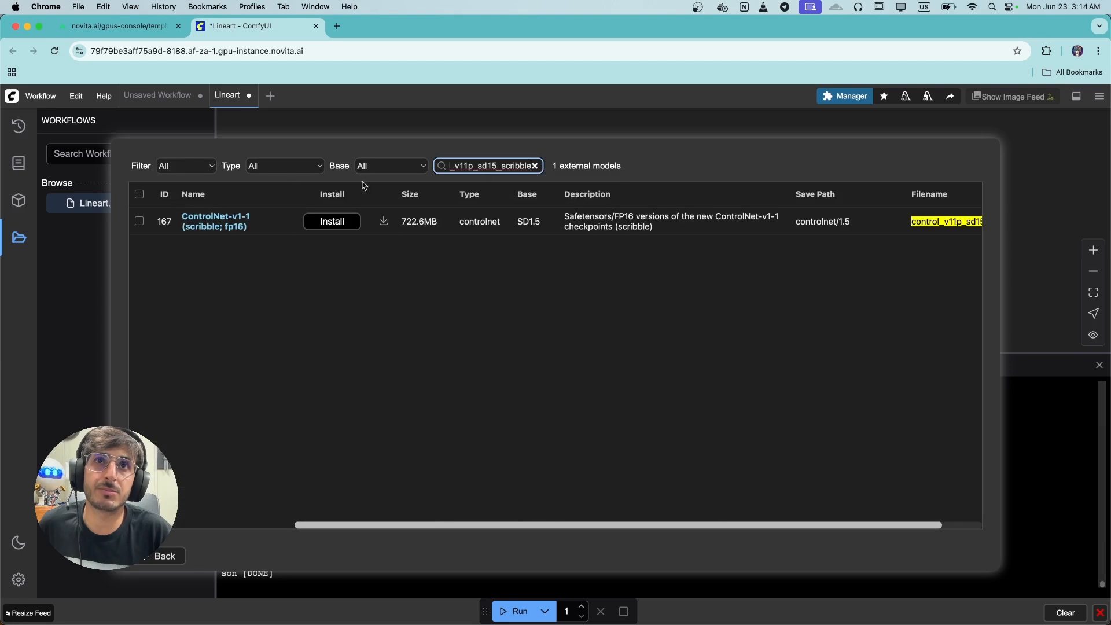
pyautogui.click(333, 222)
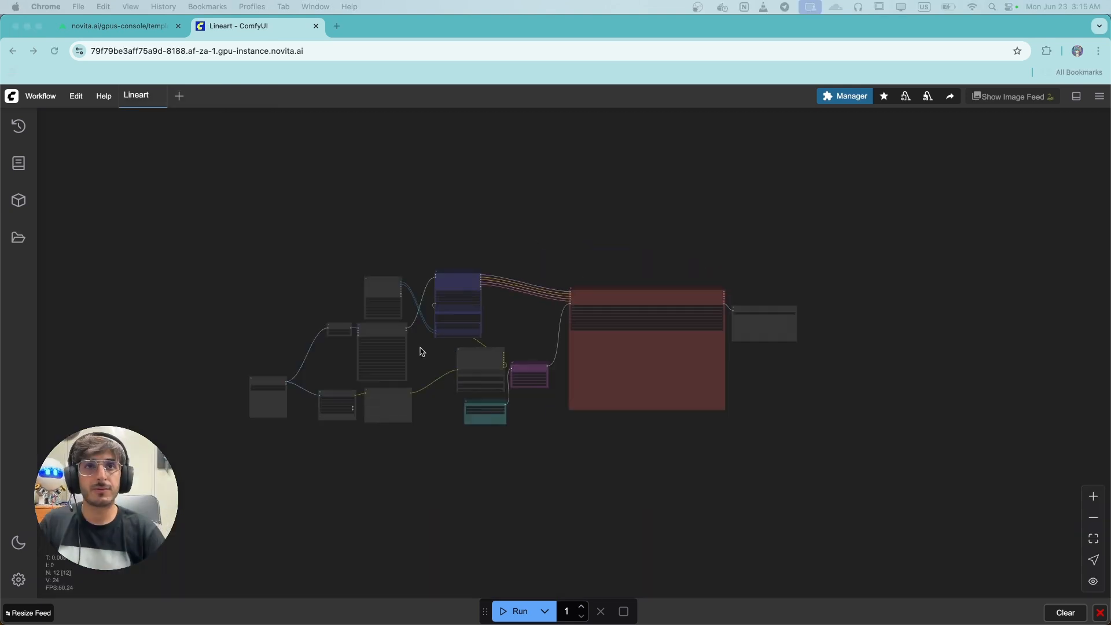
# Set controlnet_1 of the CR Multi-ControlNet Stack node to 1.5/control_v11p_sd15_scribble_fp16.safetensors
pyautogui.scroll(10, 482, 342)
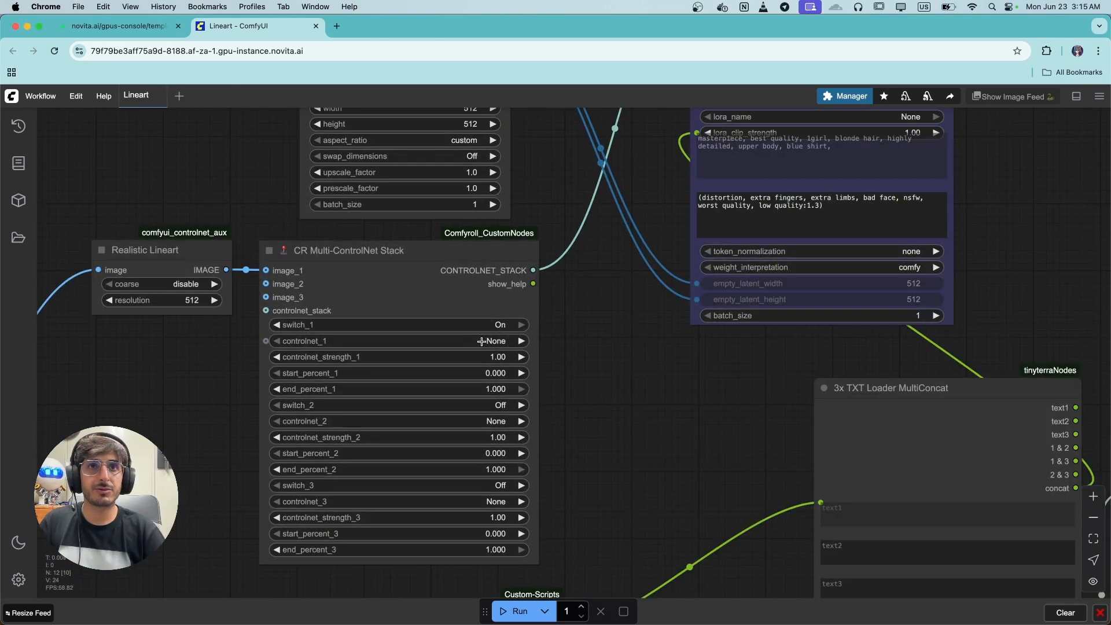
pyautogui.click(481, 342)
pyautogui.click(515, 355)
# Set the Efficient Loader's ckpt_name to meinamix_v12Final.safetensors
pyautogui.scroll(-4, 659, 354)
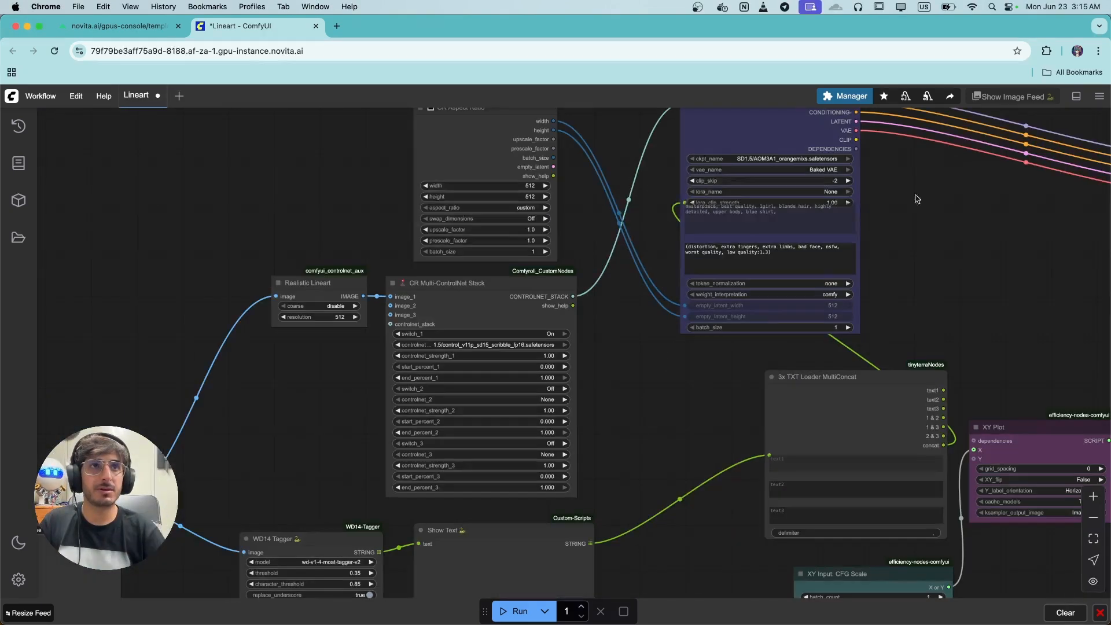
pyautogui.moveTo(918, 199); pyautogui.dragTo(691, 428)
pyautogui.scroll(8, 572, 388)
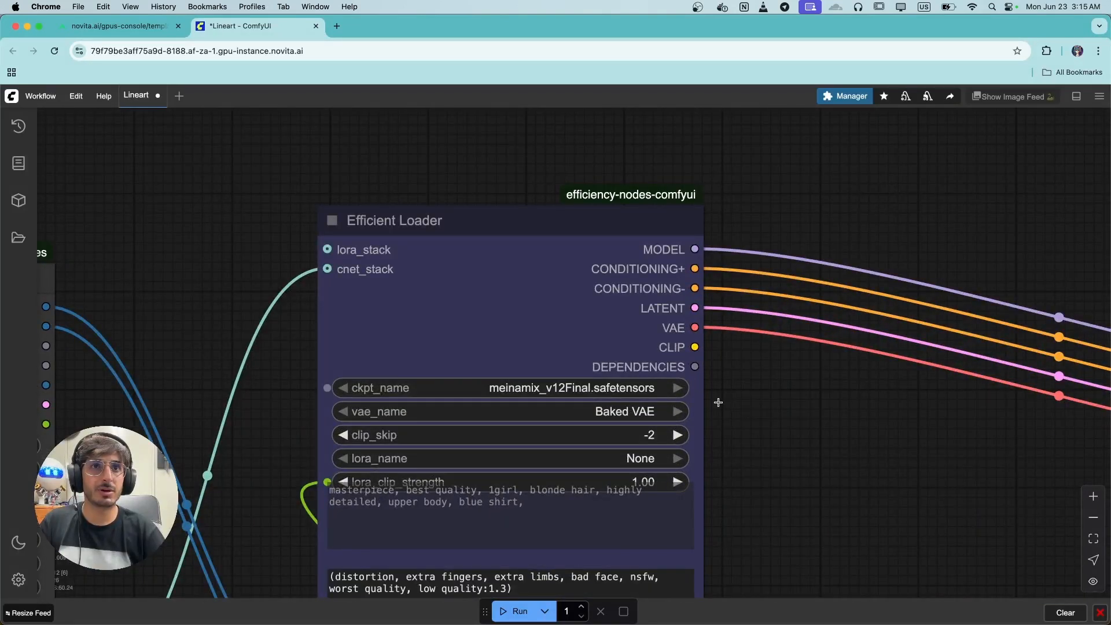
# Load the line-art file Illustration8 2.PNG into the Load Image node and run the workflow
pyautogui.scroll(-9, 575, 409)
pyautogui.moveTo(443, 533); pyautogui.dragTo(839, 341)
pyautogui.moveTo(389, 565); pyautogui.dragTo(530, 428)
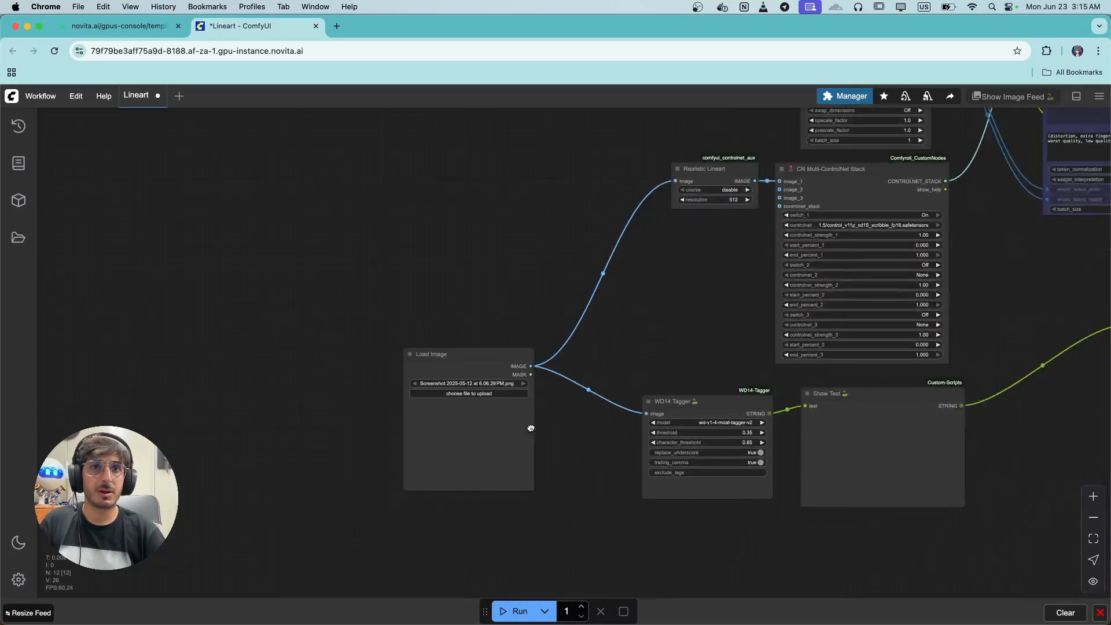
pyautogui.scroll(4, 531, 429)
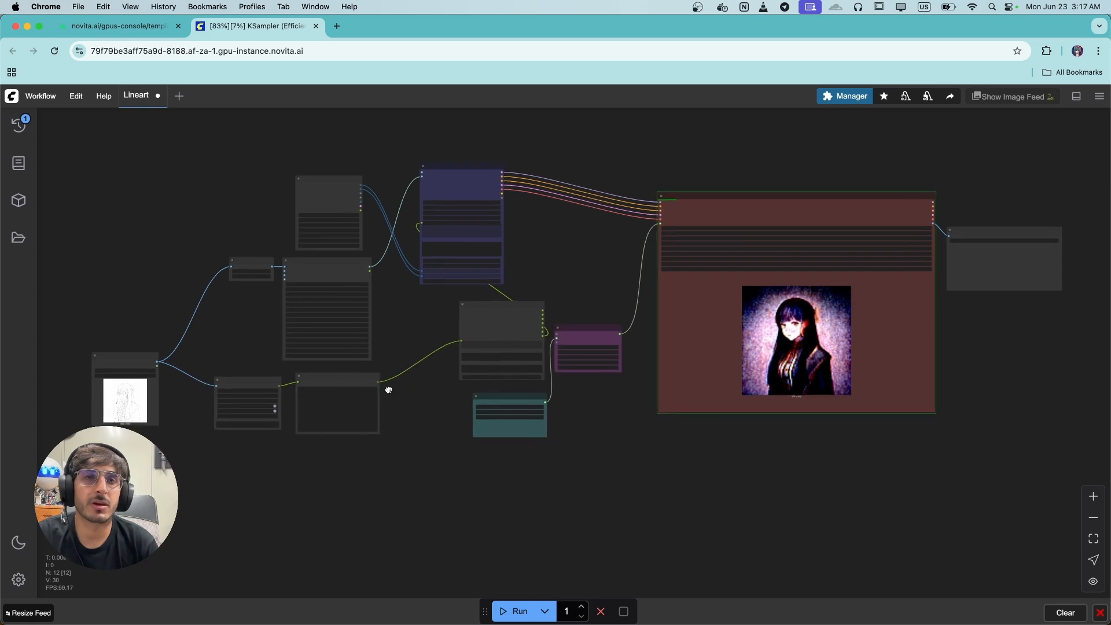
# Move the Load Image node next to the KSampler's preview image and enlarge the node for a side-by-side comparison
pyautogui.moveTo(127, 359); pyautogui.dragTo(917, 301)
pyautogui.scroll(4, 917, 300)
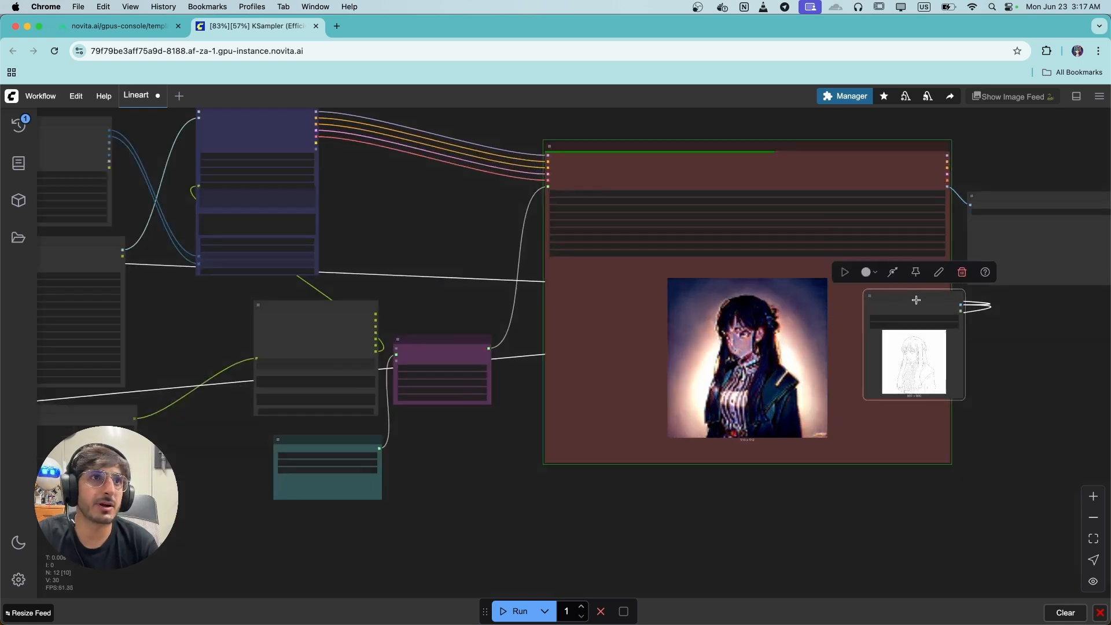
pyautogui.scroll(5, 916, 299)
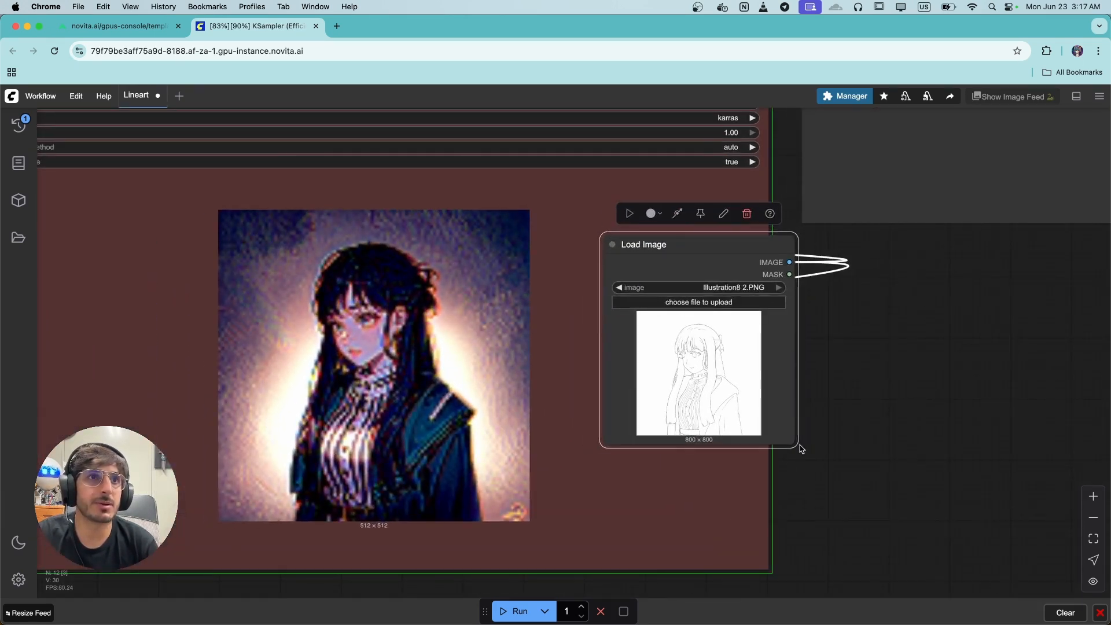
pyautogui.moveTo(791, 443); pyautogui.dragTo(879, 568)
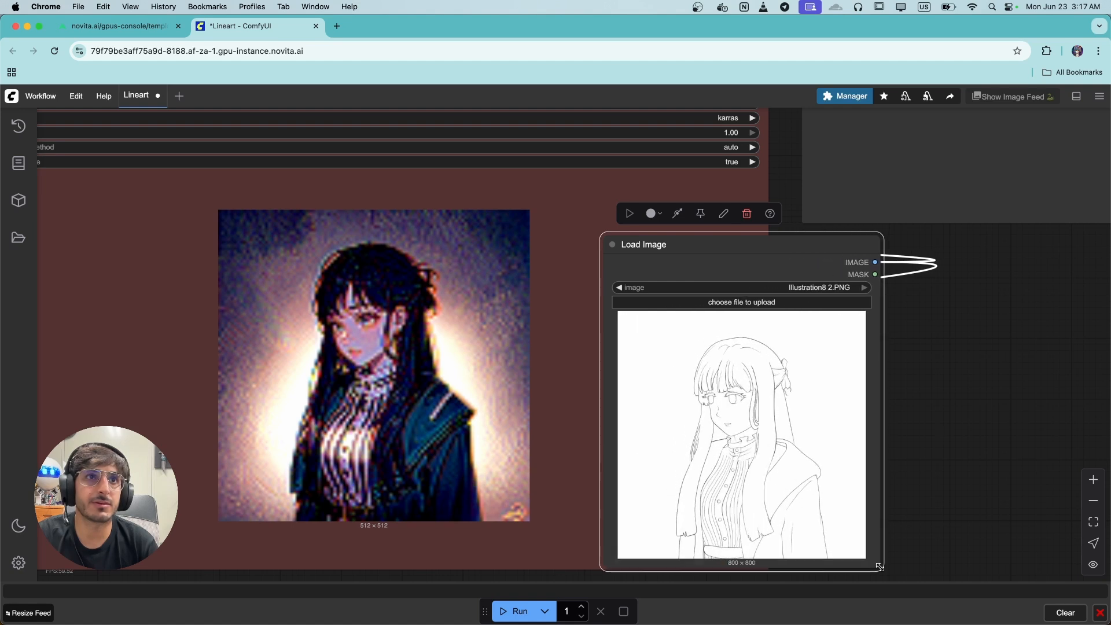
# Move the Load Image node beside the Save Image node and compare the line art with the generated illustration
pyautogui.scroll(-8, 796, 383)
pyautogui.moveTo(793, 383); pyautogui.dragTo(485, 385)
pyautogui.scroll(1, 454, 386)
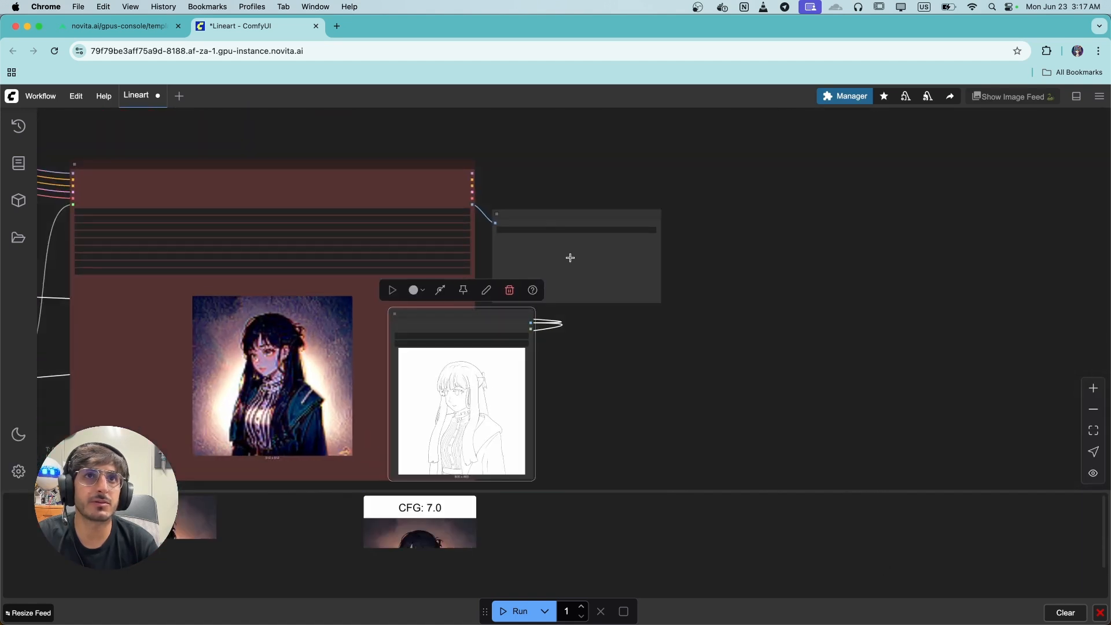
pyautogui.click(639, 297)
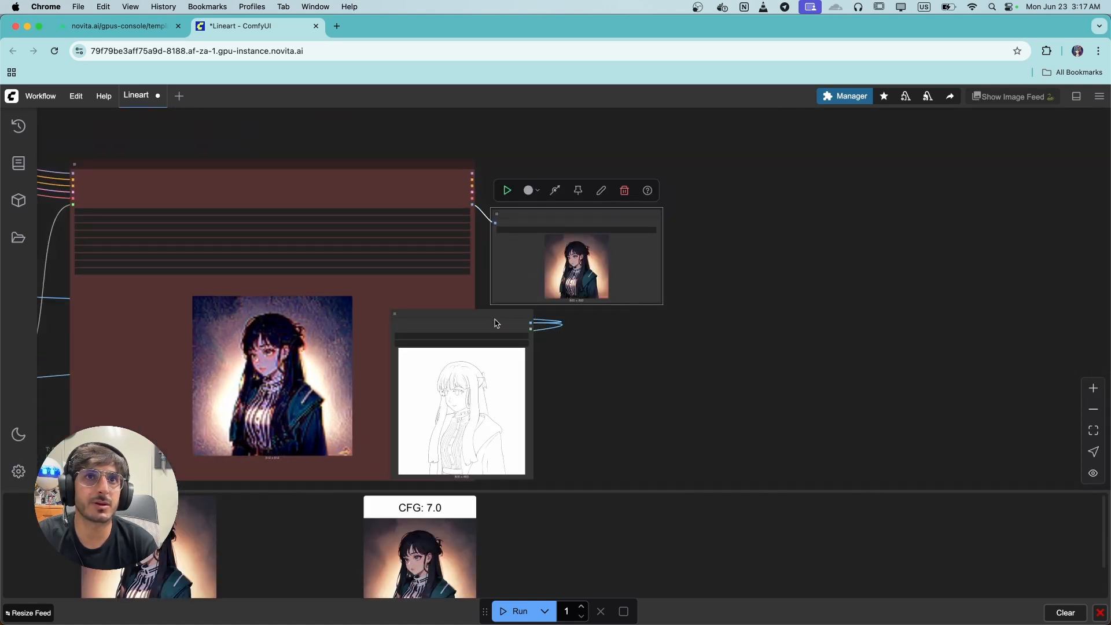
pyautogui.moveTo(476, 315); pyautogui.dragTo(687, 176)
pyautogui.scroll(5, 703, 256)
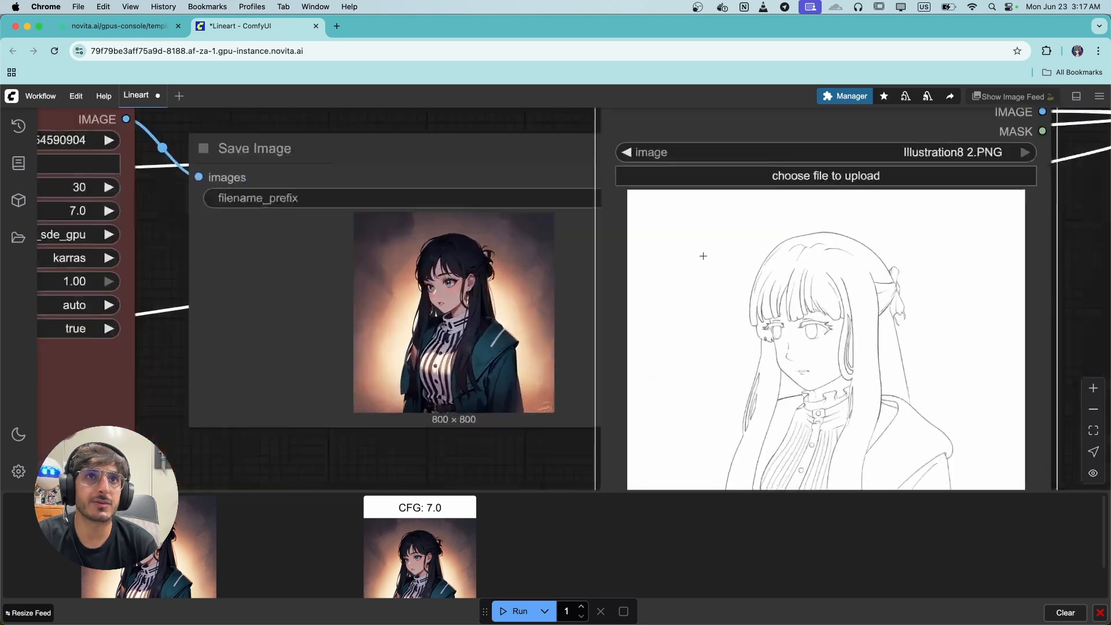
pyautogui.scroll(2, 704, 255)
pyautogui.scroll(-6, 407, 297)
pyautogui.scroll(3, 406, 297)
pyautogui.scroll(-3, 406, 296)
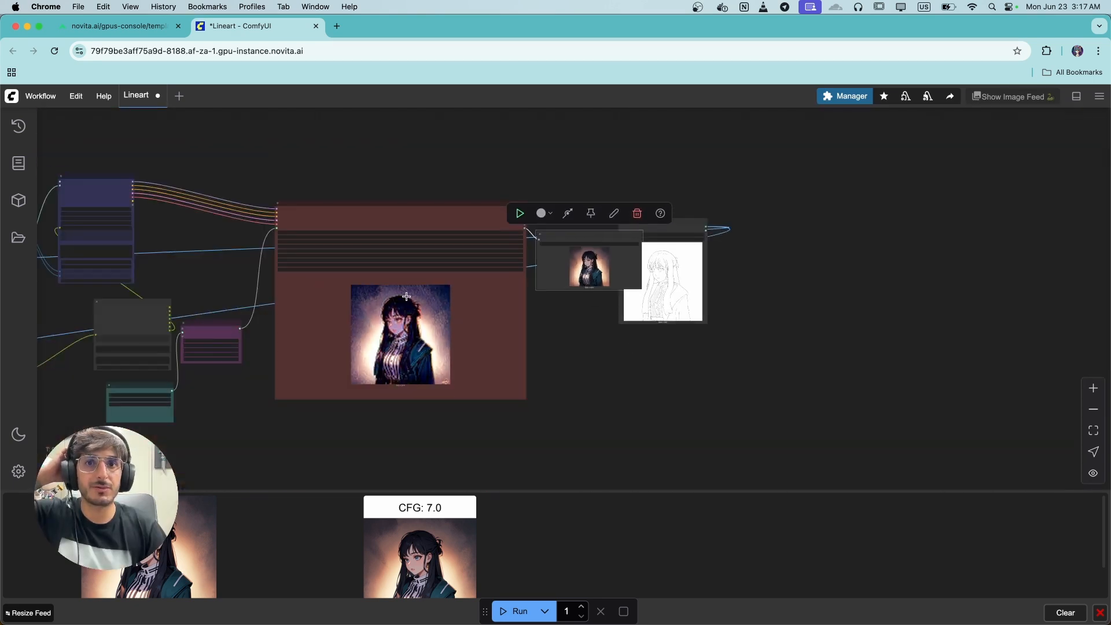
pyautogui.scroll(-2, 406, 296)
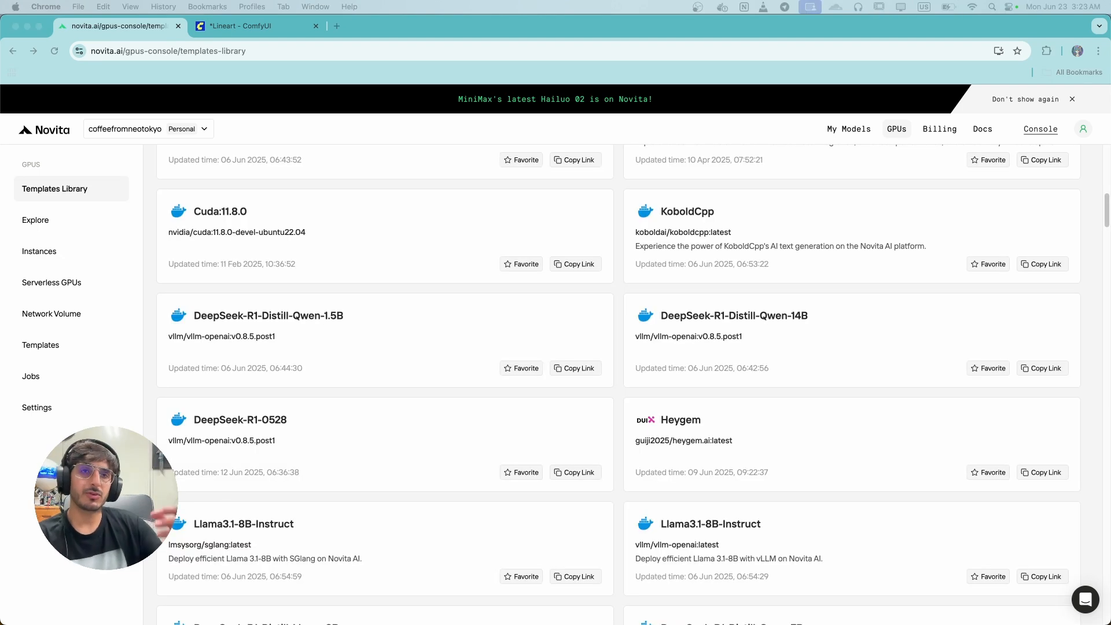
# Switch to the Novita console and browse the templates in the Templates Library
pyautogui.scroll(10, 714, 411)
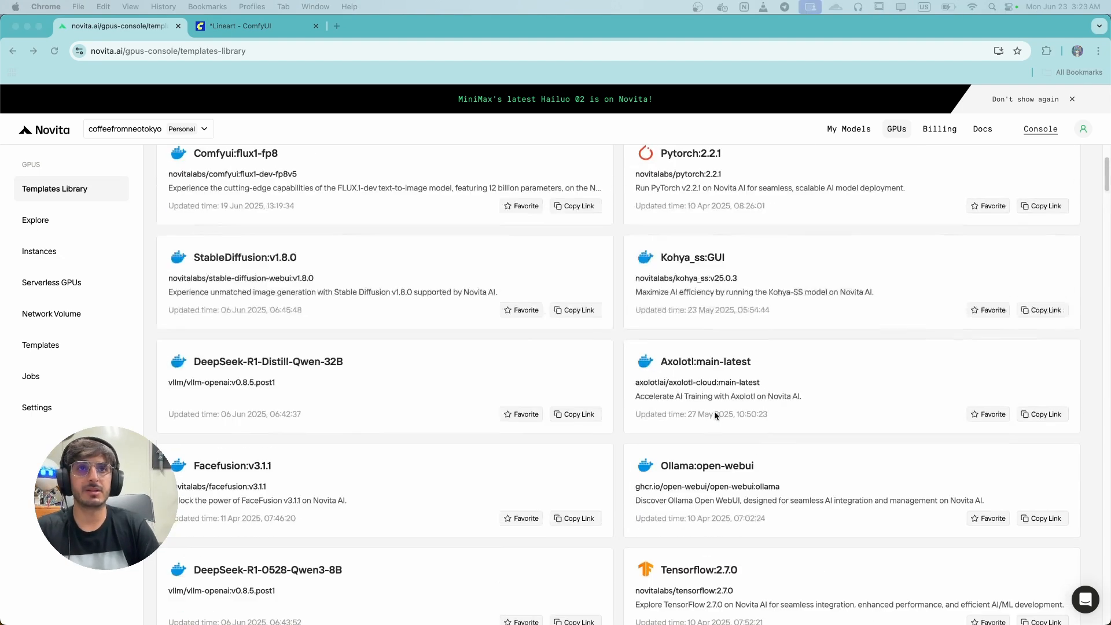